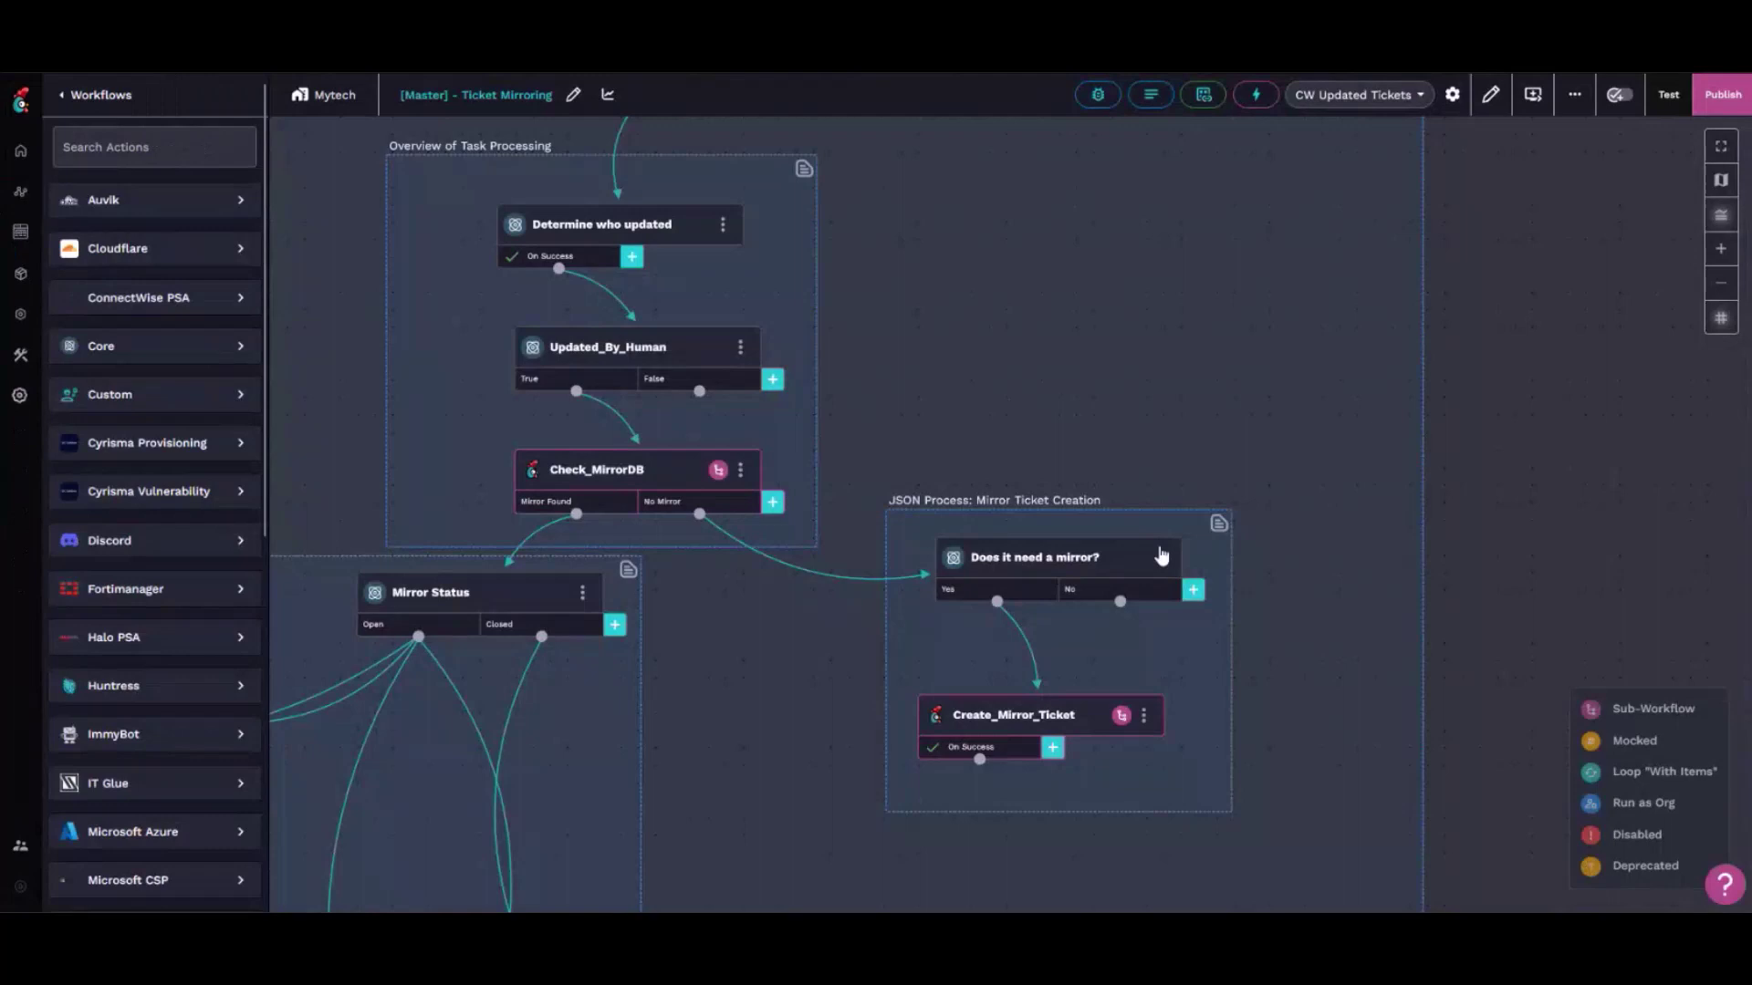
Recenter the workflow and show Check_MirrorDB calling '[Sub] - Check for Ticket Mirror', publishing mirror_status
{"action": "scroll", "coordinate": [1618, 441], "scroll_direction": "down", "scroll_amount": 5}
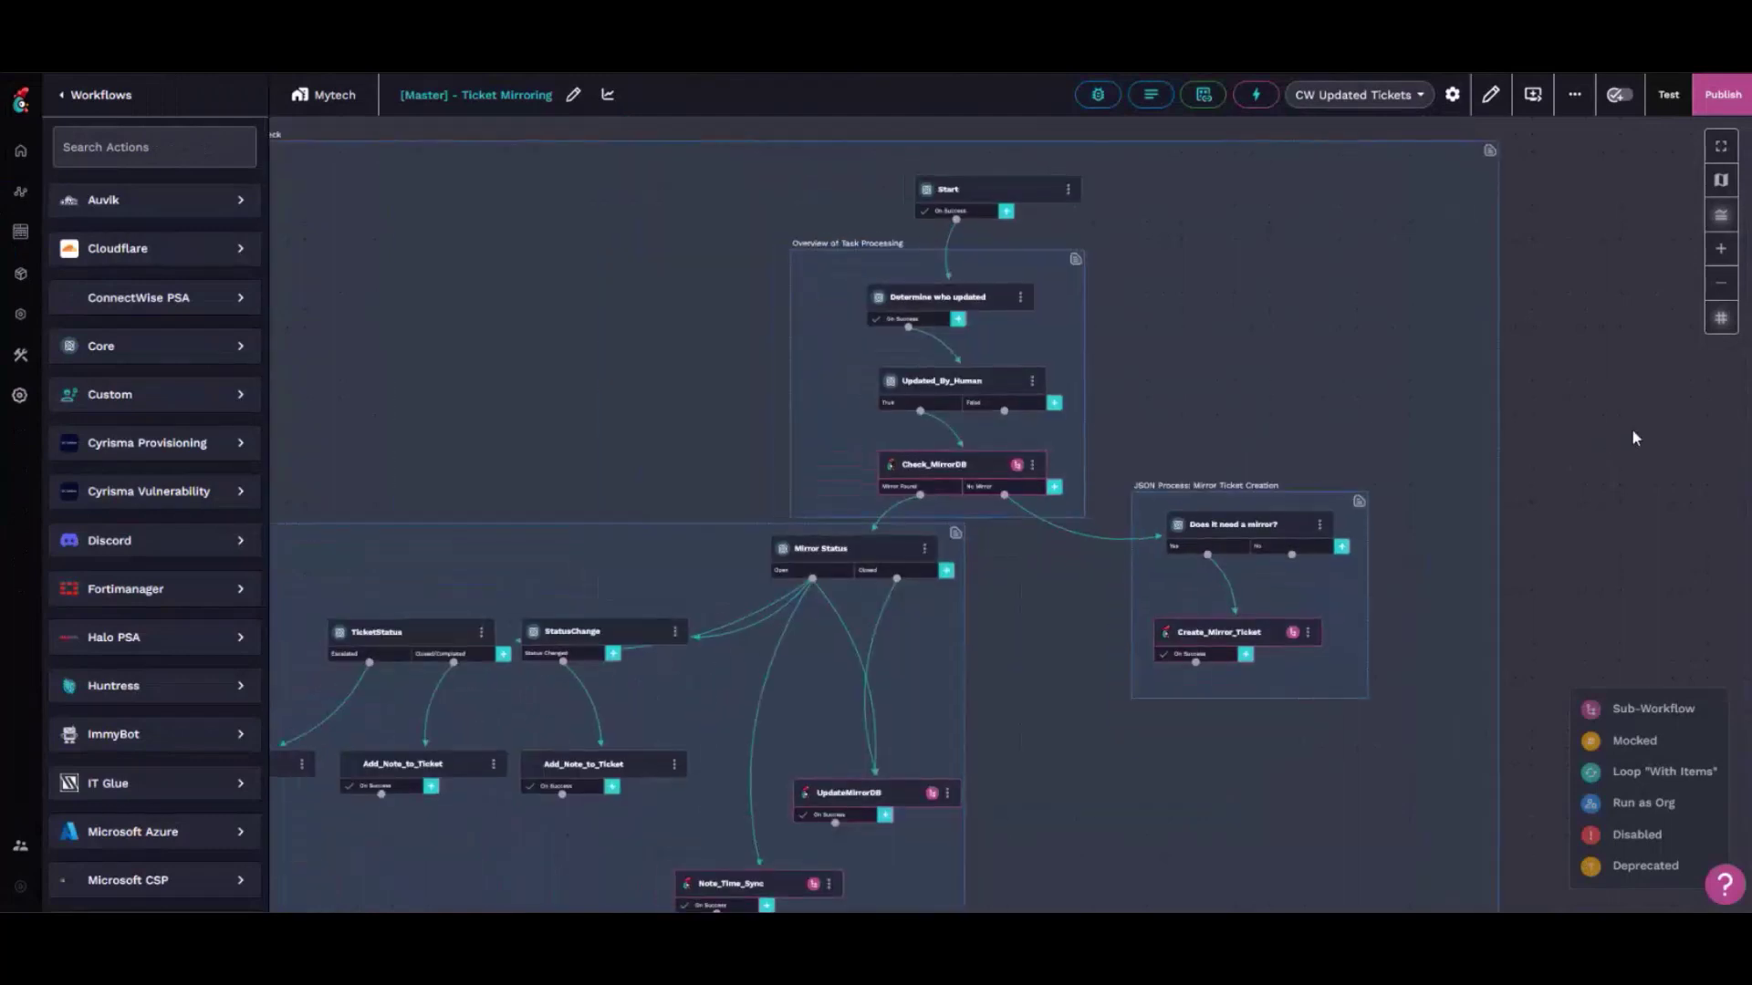
{"action": "left_click_drag", "start_coordinate": [1631, 438], "coordinate": [1706, 392]}
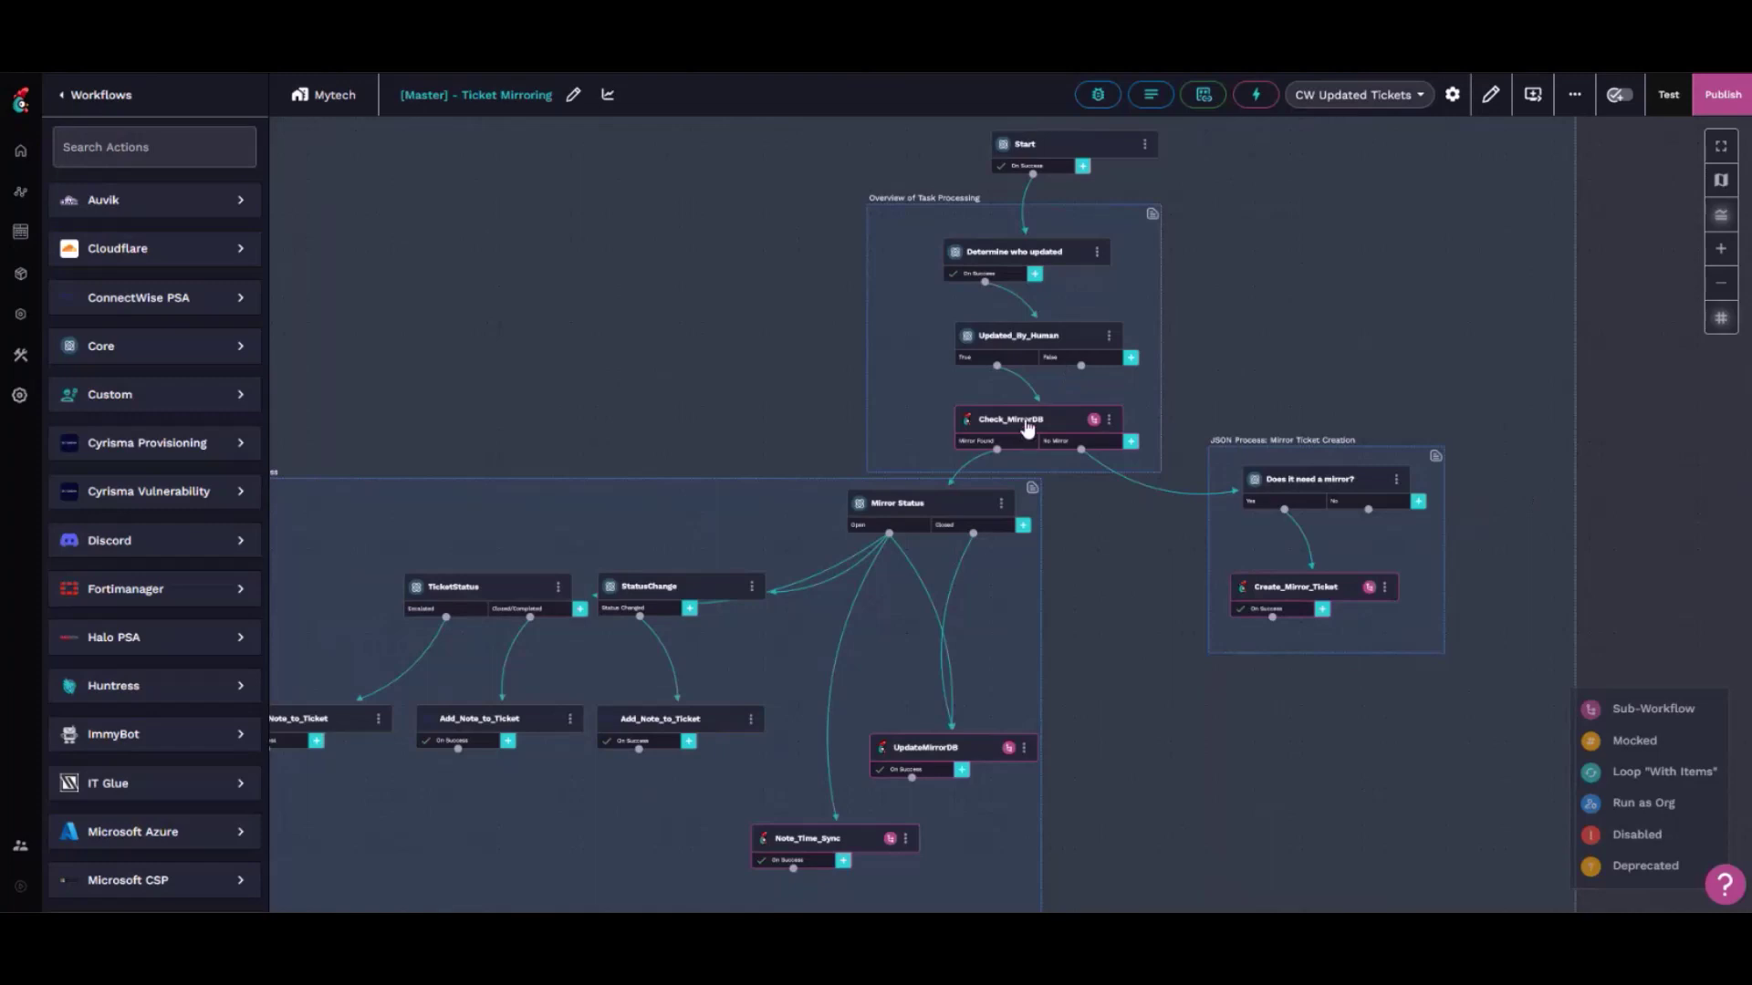
{"action": "left_click", "coordinate": [1027, 425]}
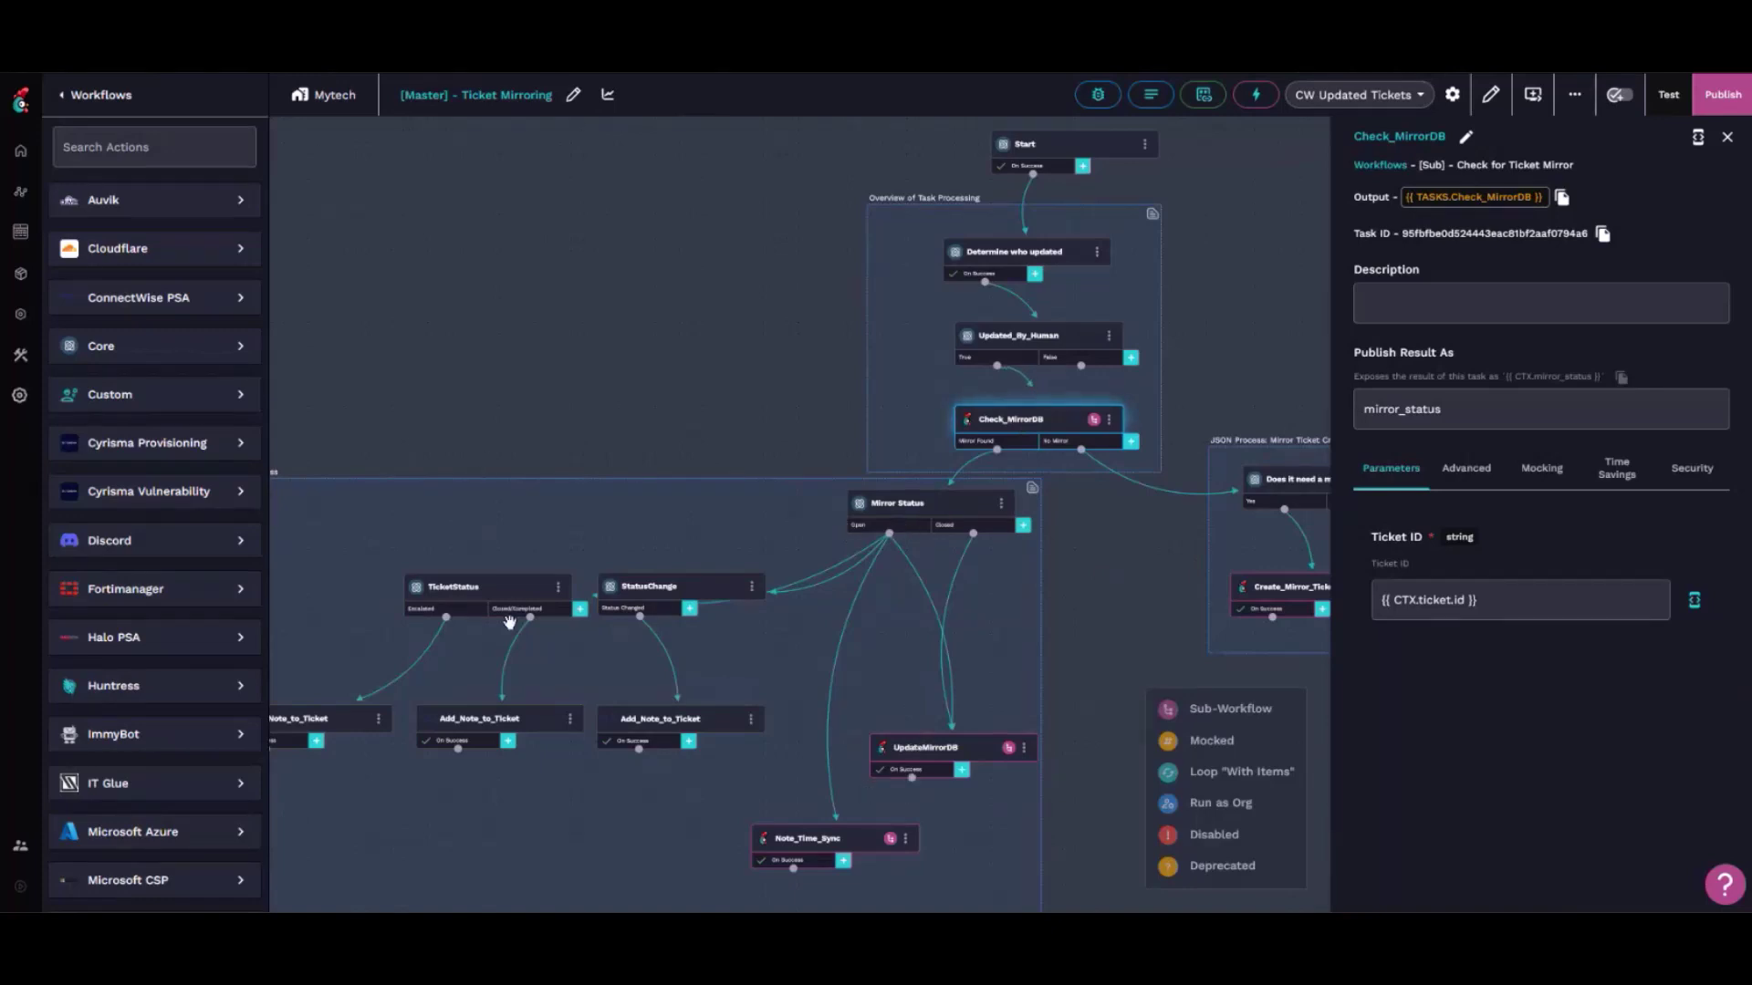
Inspect TicketStatus's Escalated and Closed/Completed transitions, the latter regex-matching 'Closed' or 'Com' statuses
{"action": "left_click", "coordinate": [484, 598]}
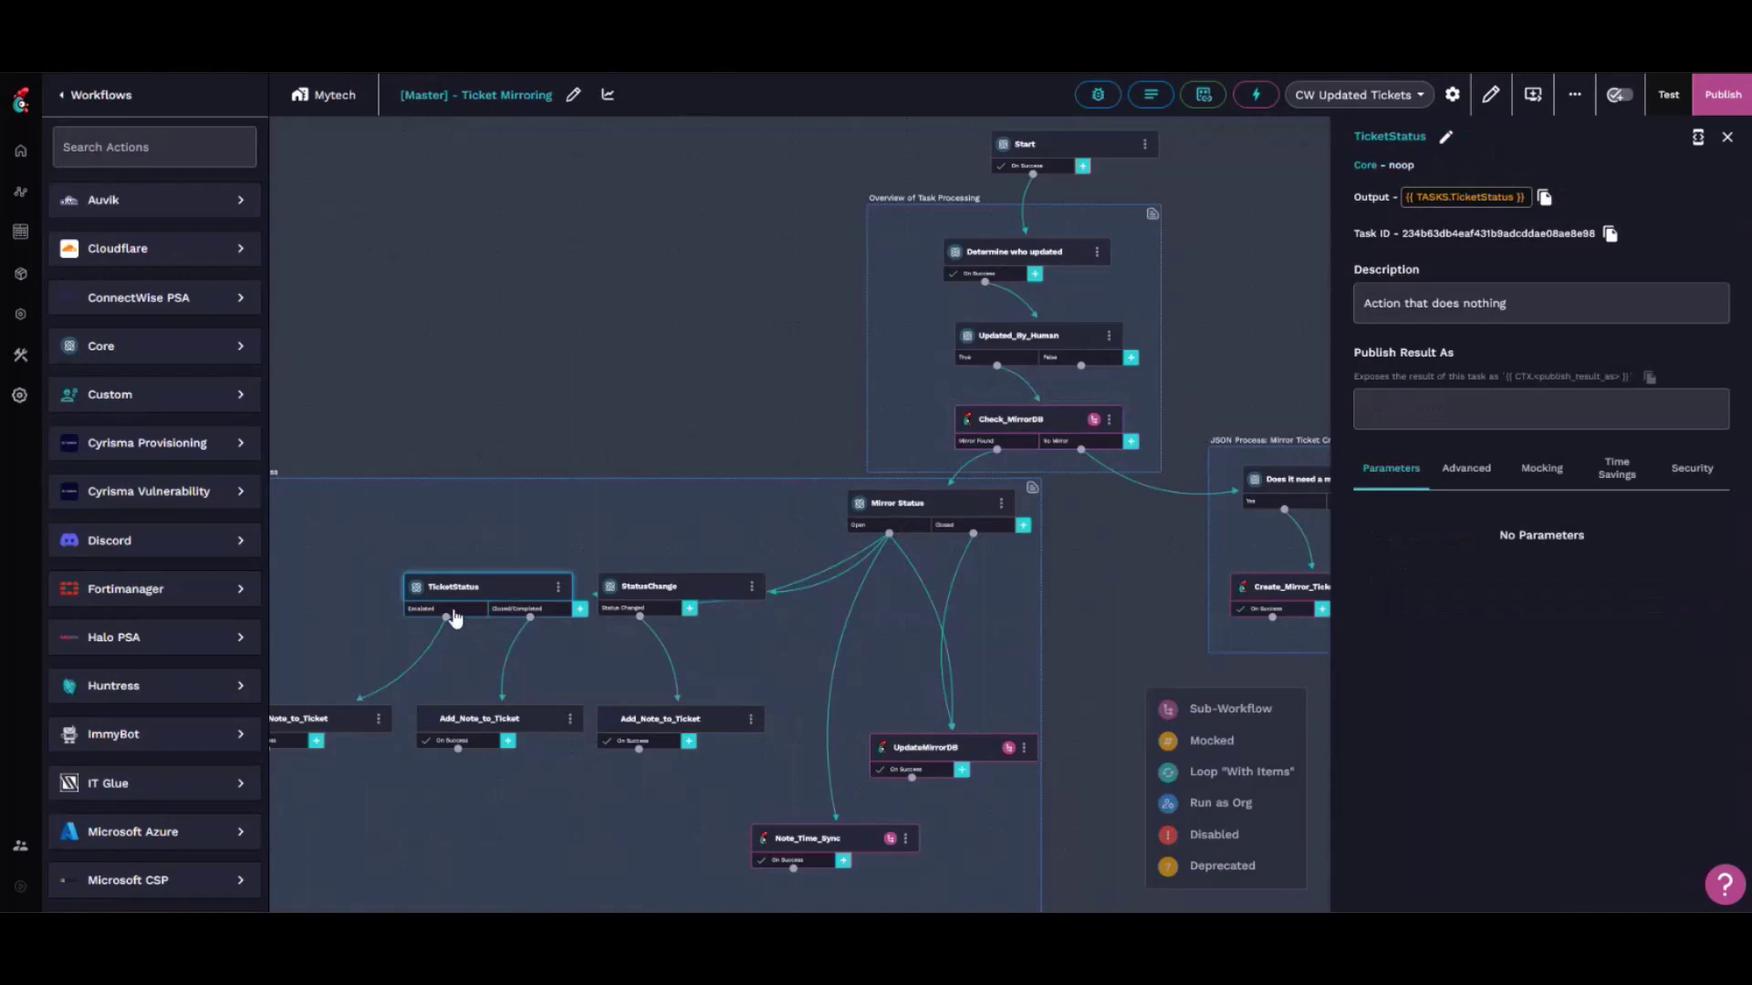
{"action": "left_click", "coordinate": [453, 621]}
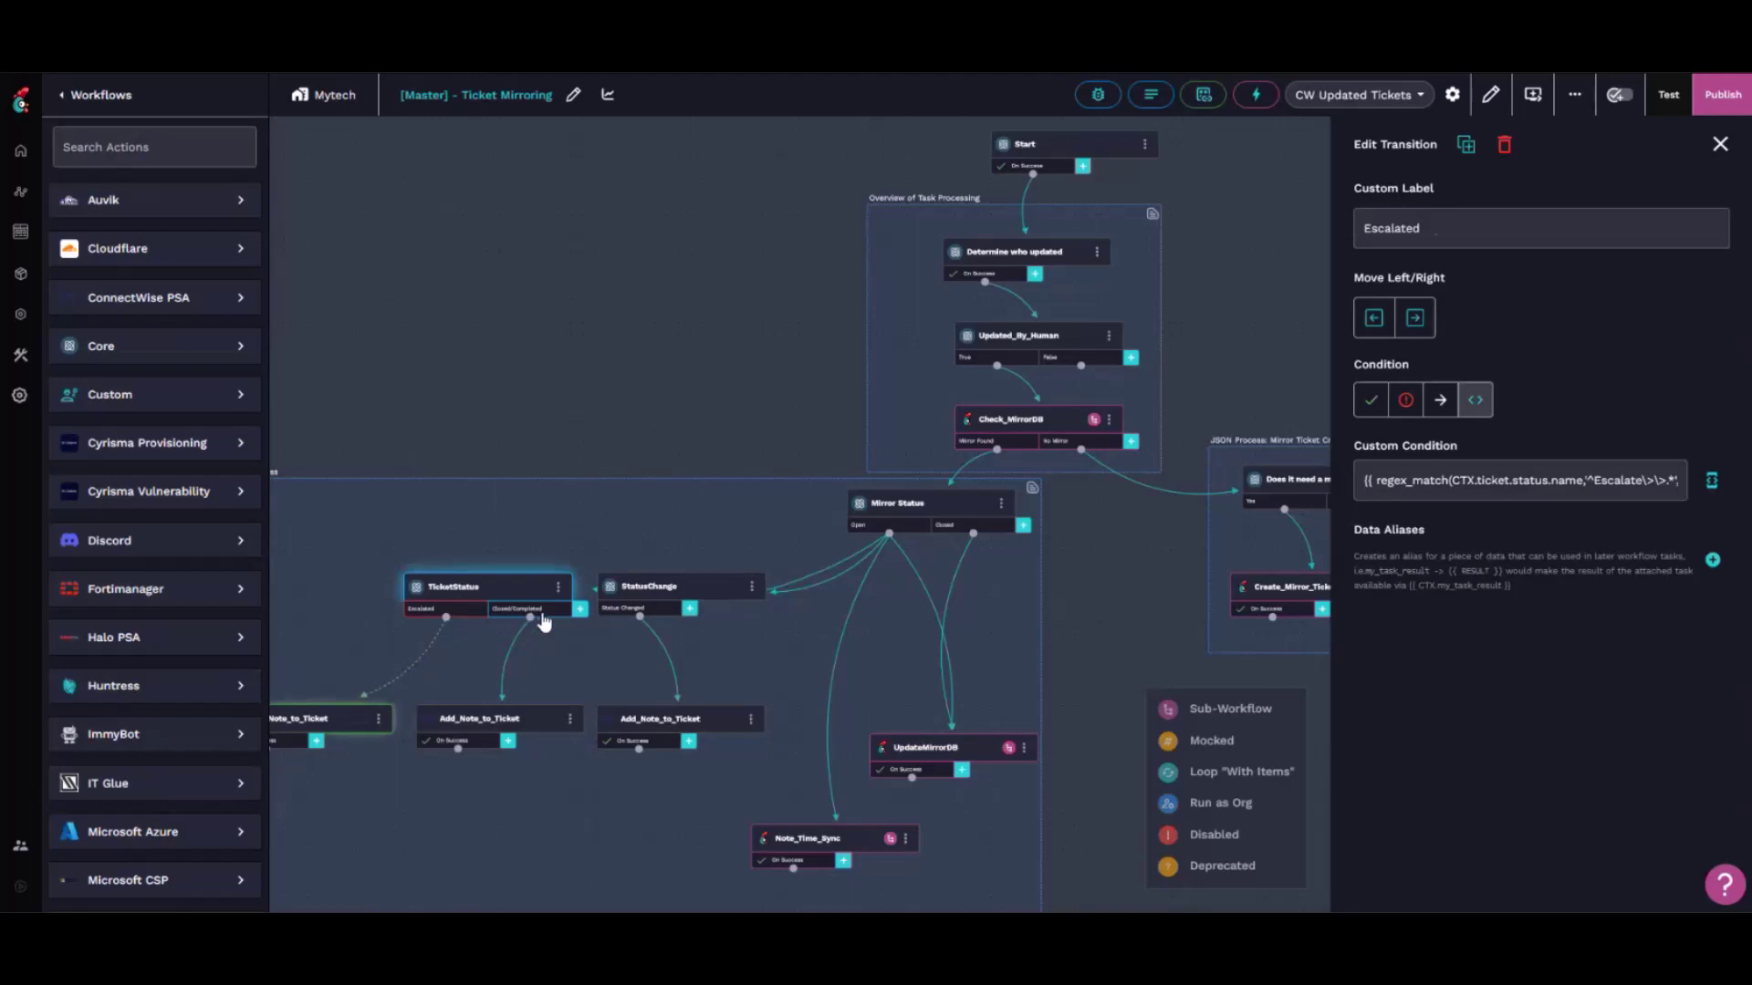
{"action": "left_click", "coordinate": [544, 622]}
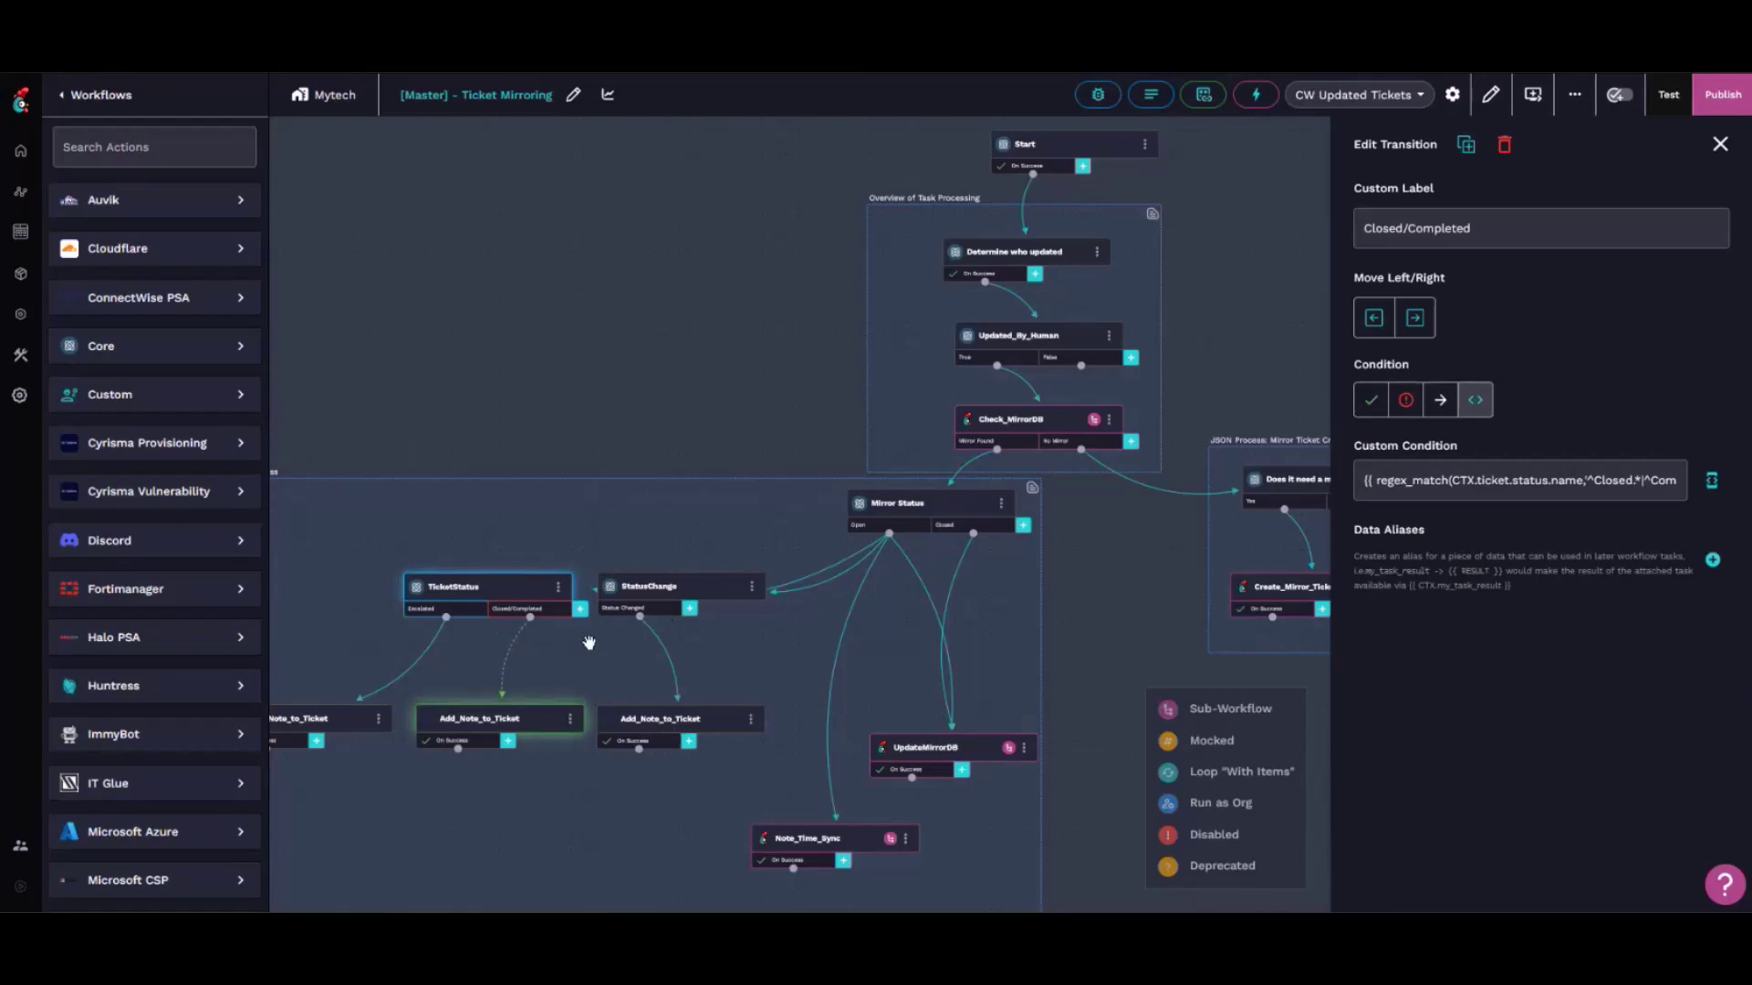
Read through the ticket mirroring process notes, then fit the whole workflow into view
{"action": "left_click", "coordinate": [1057, 765]}
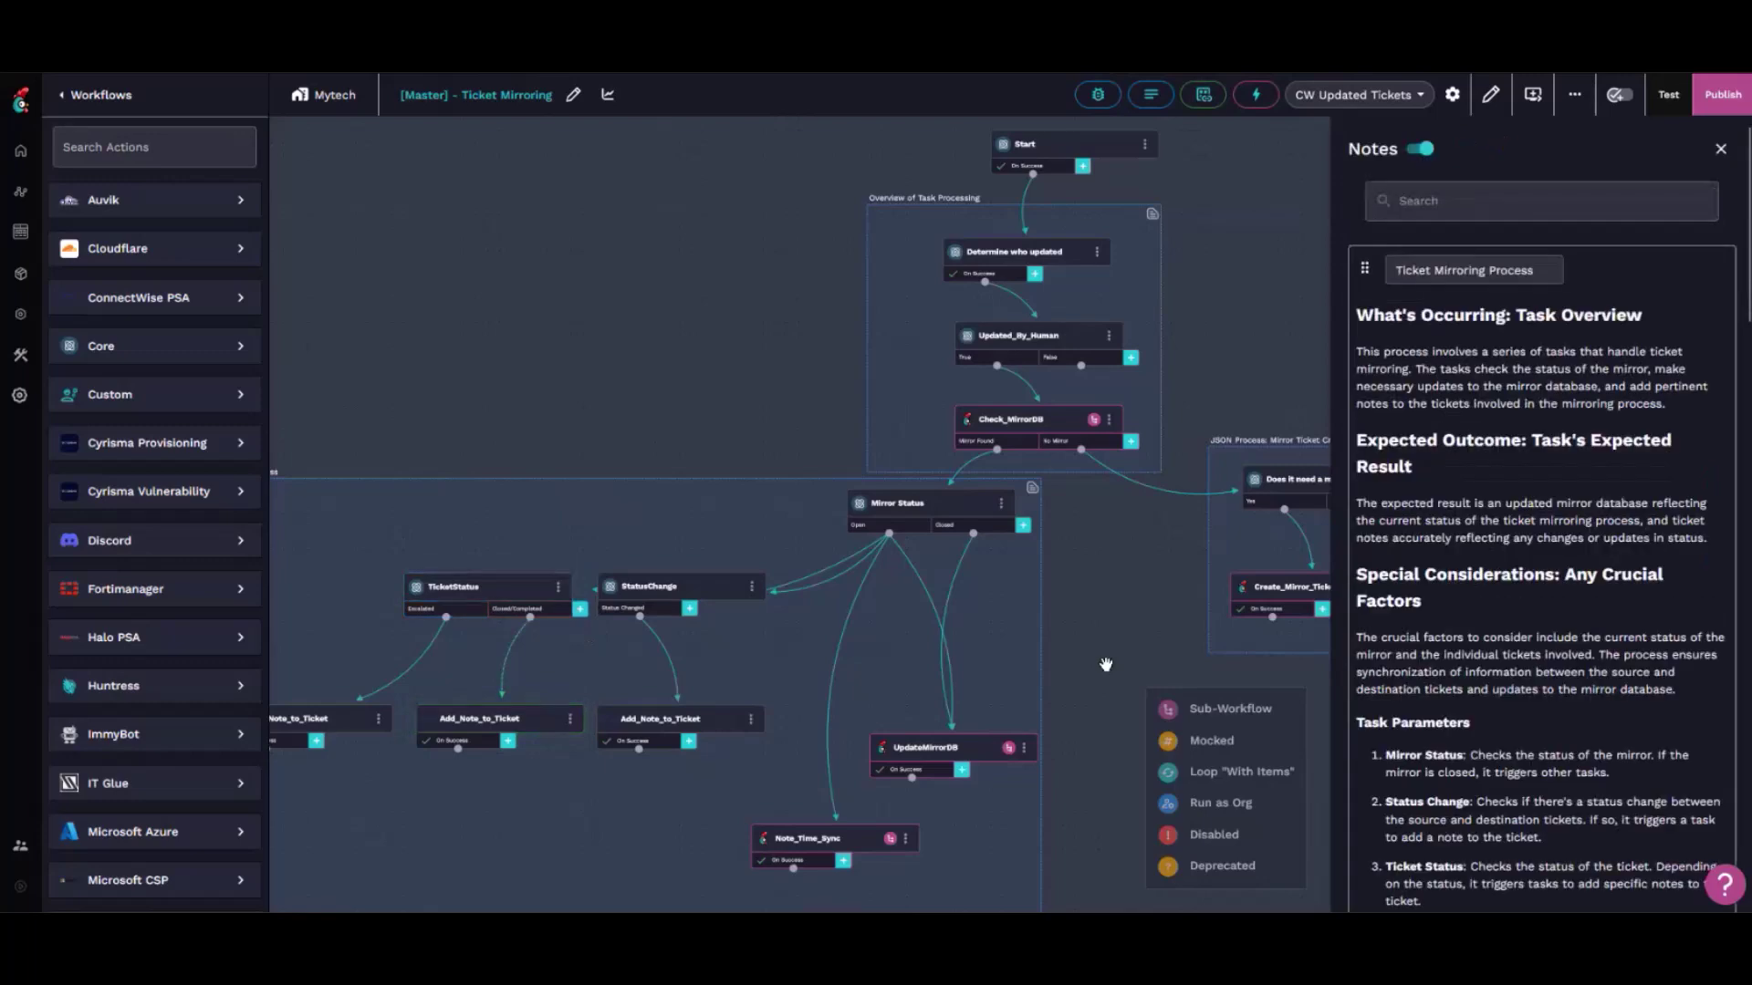
{"action": "scroll", "coordinate": [1053, 561], "scroll_direction": "down", "scroll_amount": 3}
{"action": "scroll", "coordinate": [1054, 561], "scroll_direction": "down", "scroll_amount": 5}
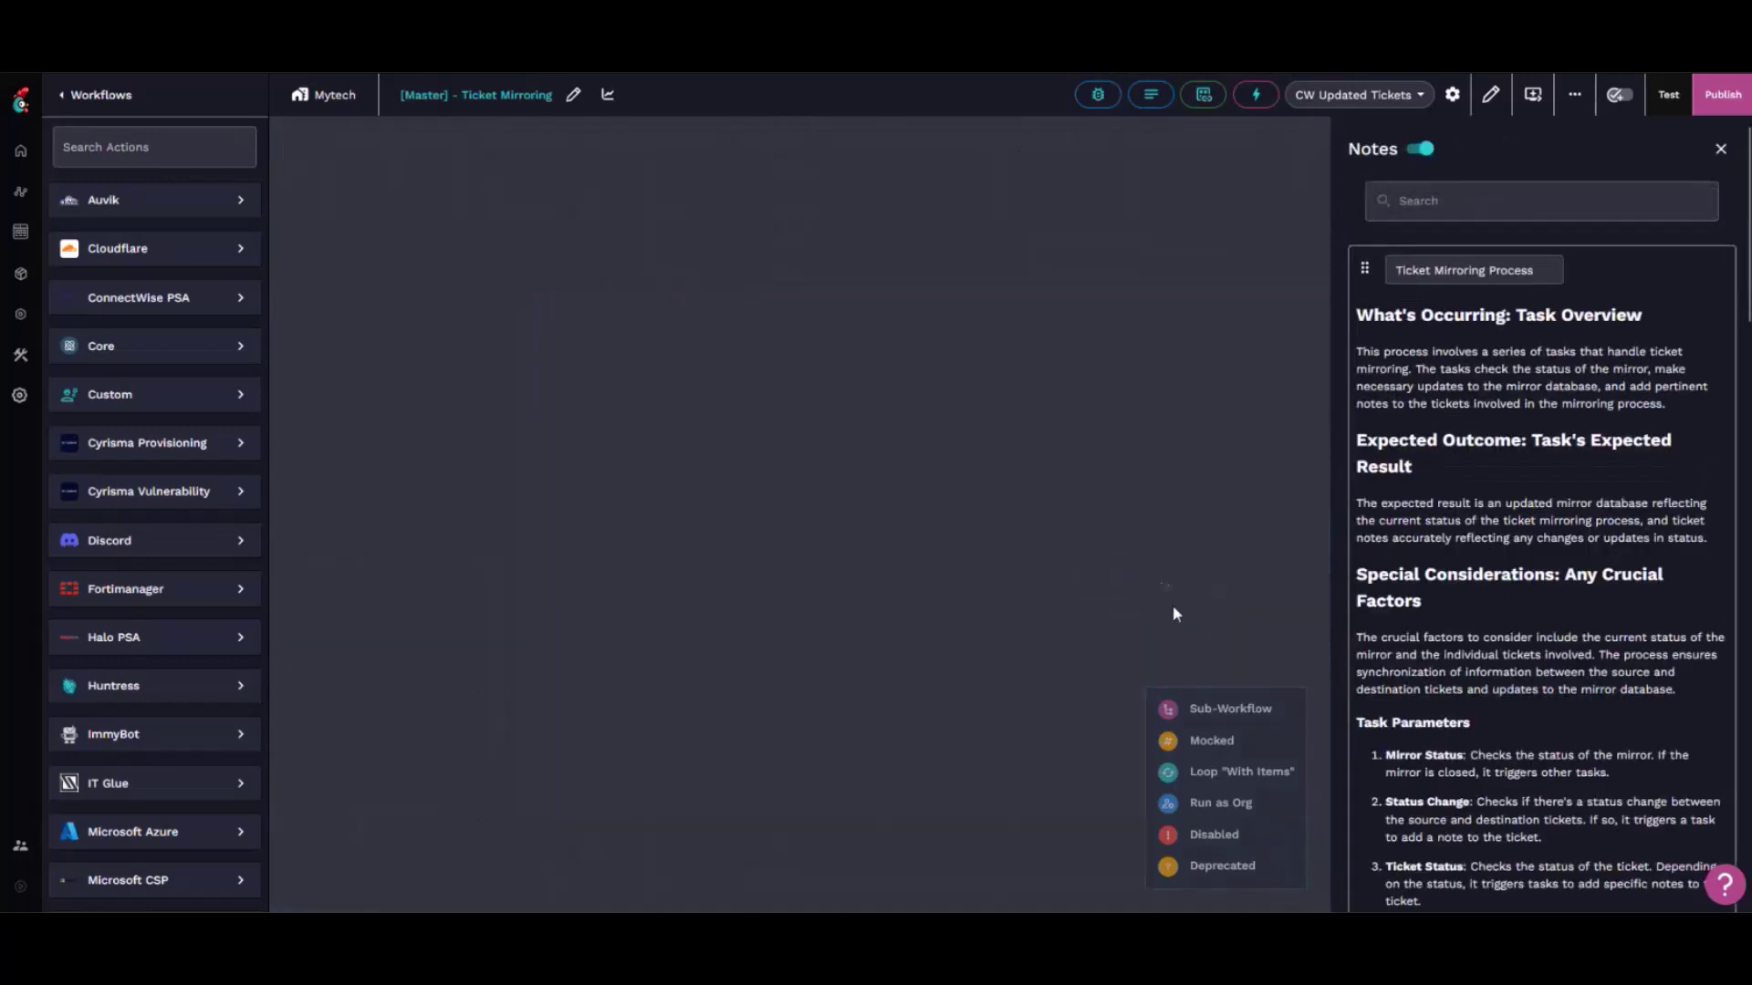
{"action": "left_click", "coordinate": [1720, 149]}
{"action": "left_click", "coordinate": [1721, 146]}
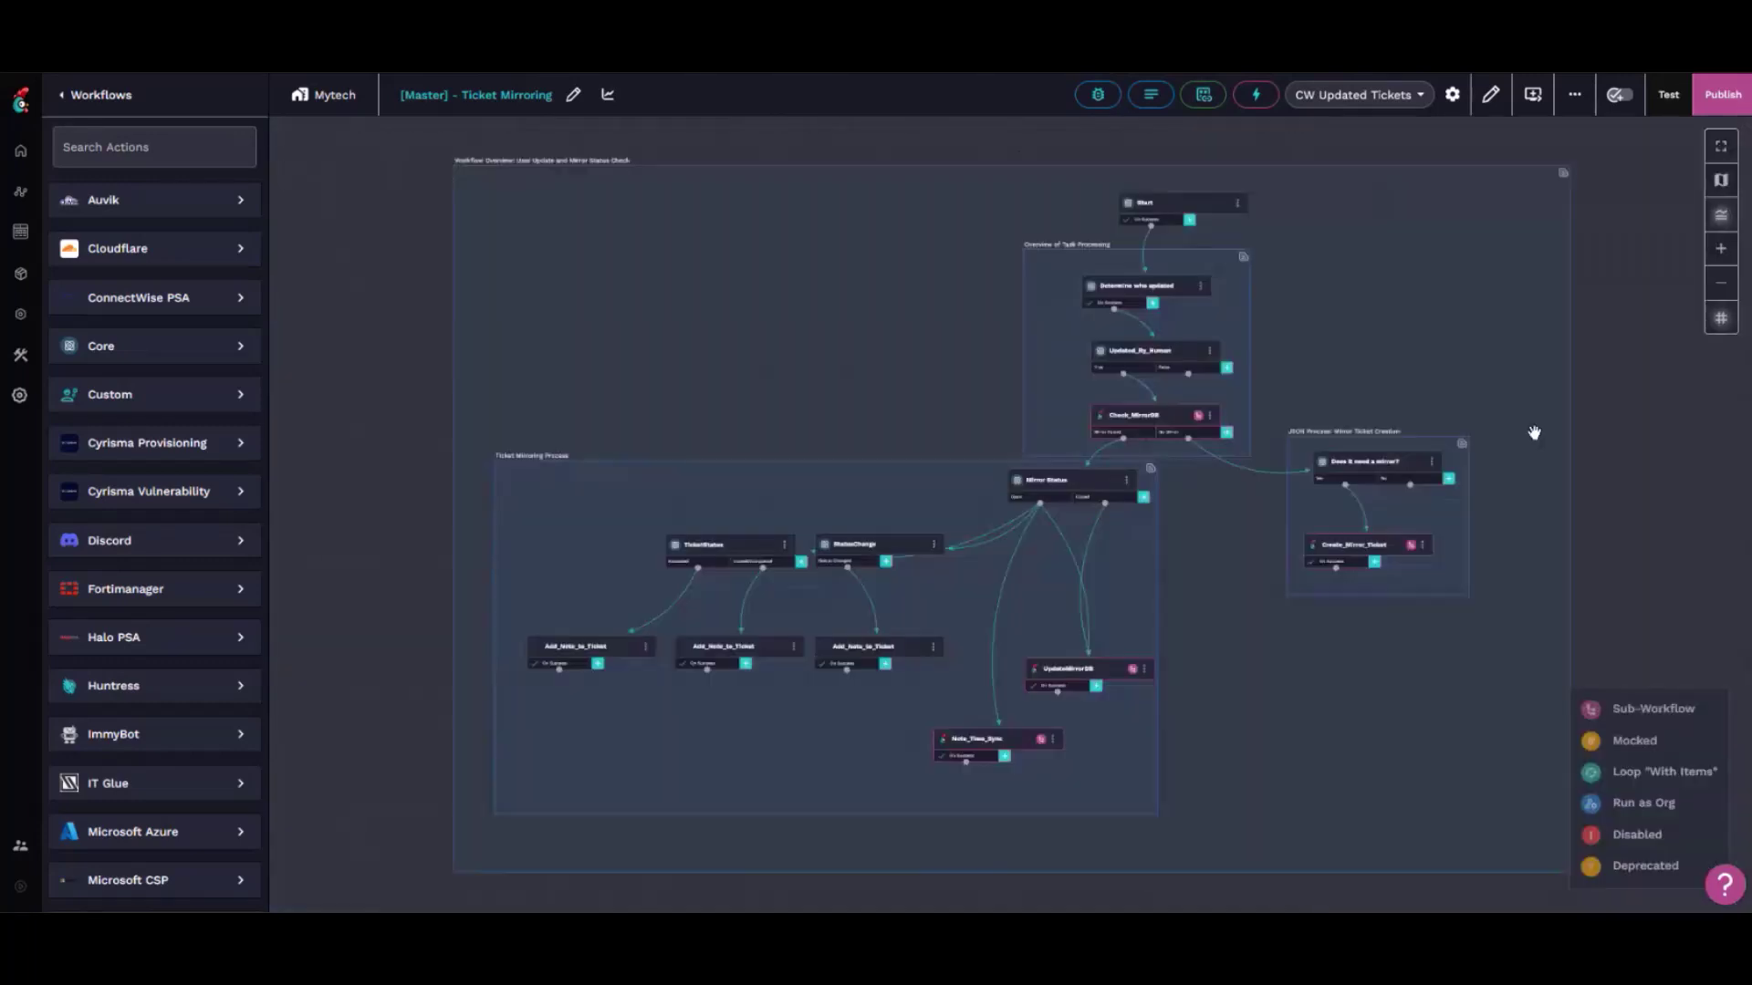
Review the Yes and No Mirror branch conditions and the mirrorNeeded alias code
{"action": "scroll", "coordinate": [1408, 491], "scroll_direction": "up", "scroll_amount": 5}
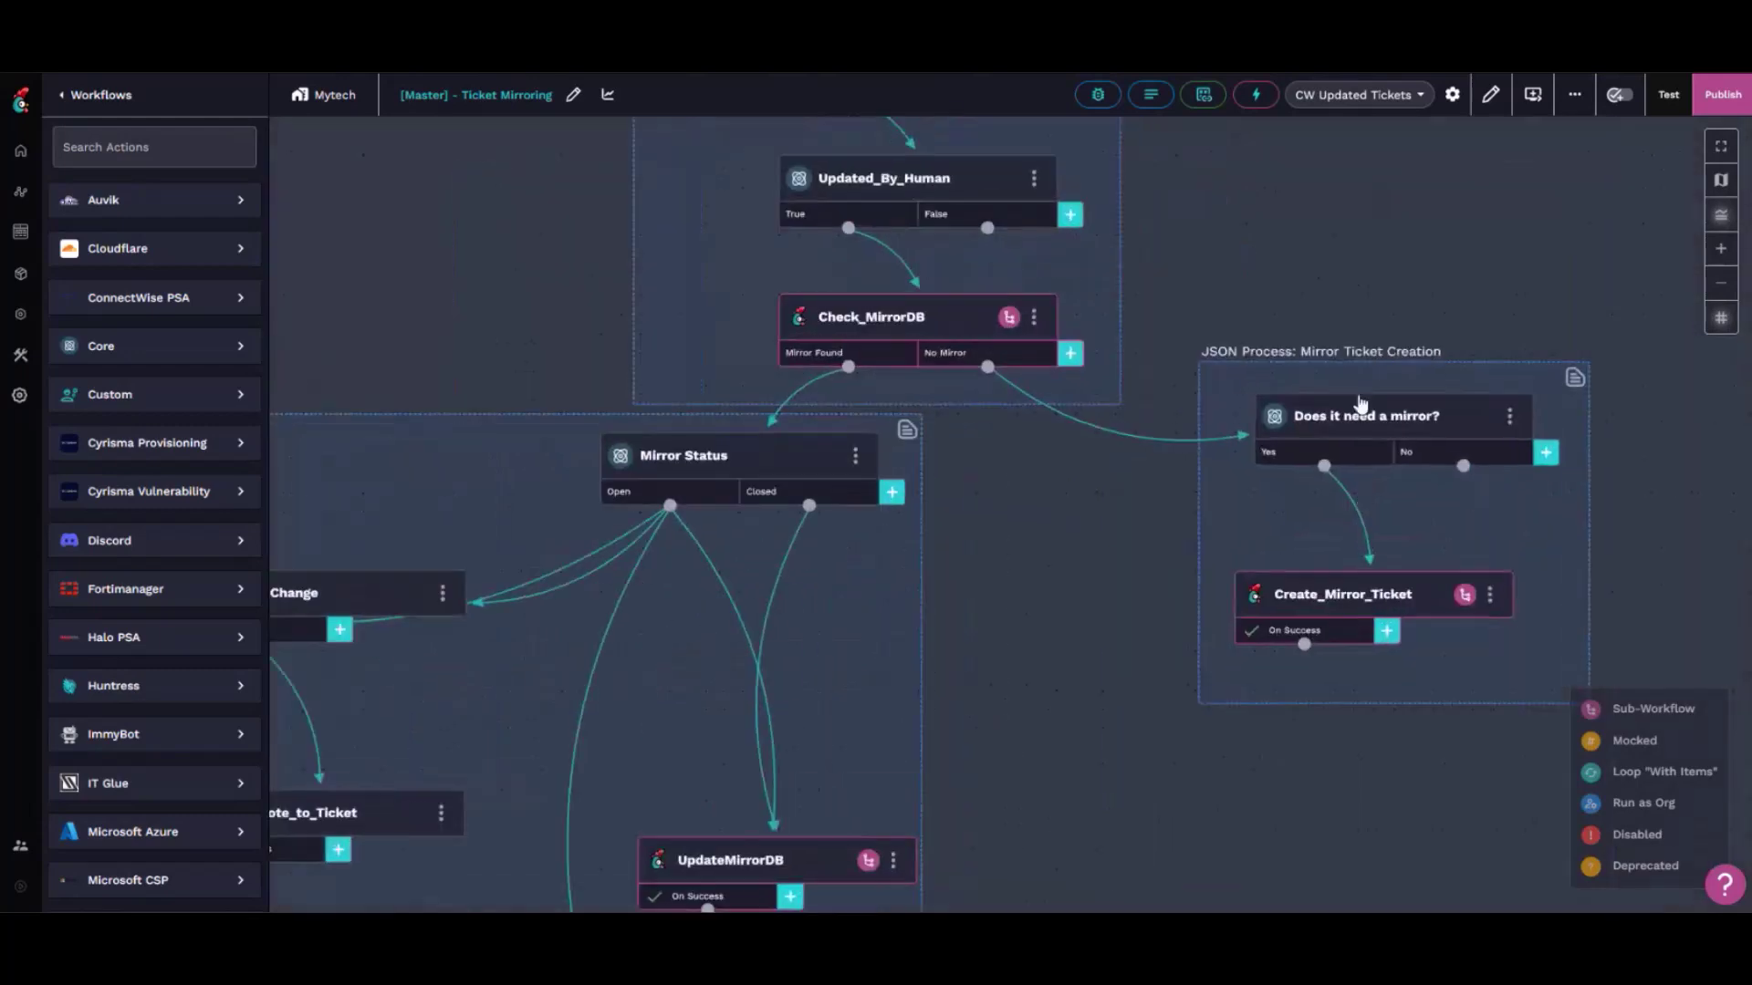
{"action": "left_click", "coordinate": [1306, 454]}
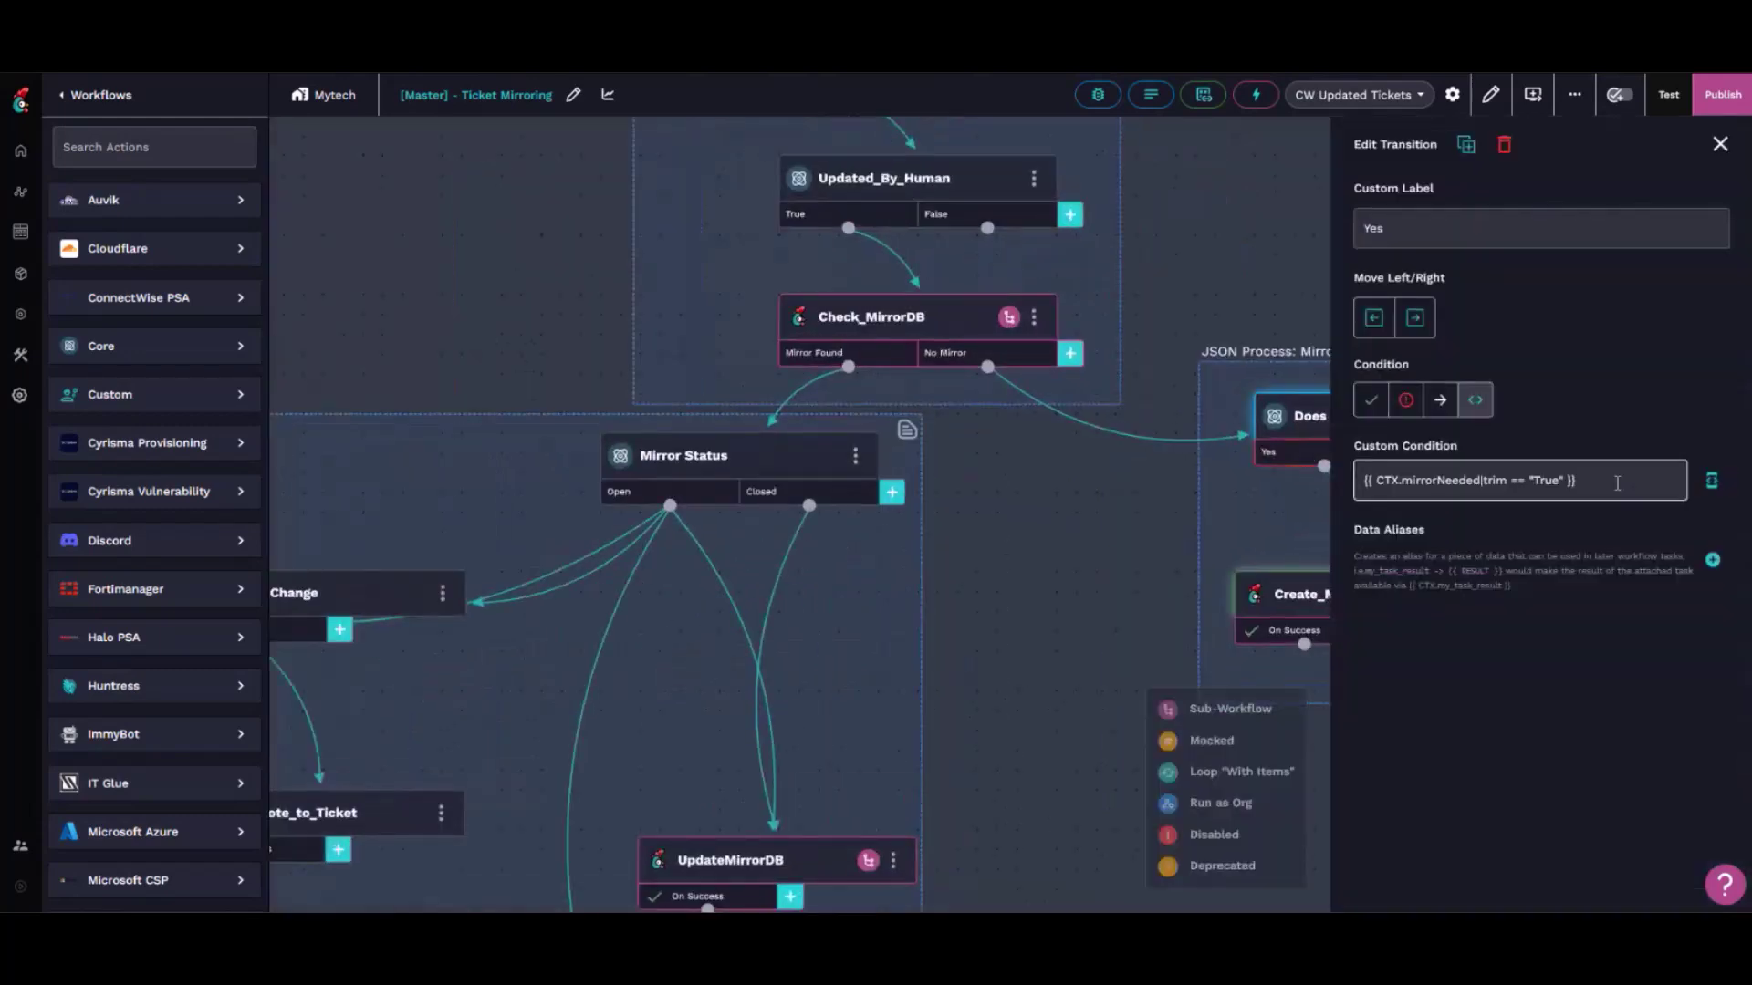
{"action": "left_click", "coordinate": [967, 361]}
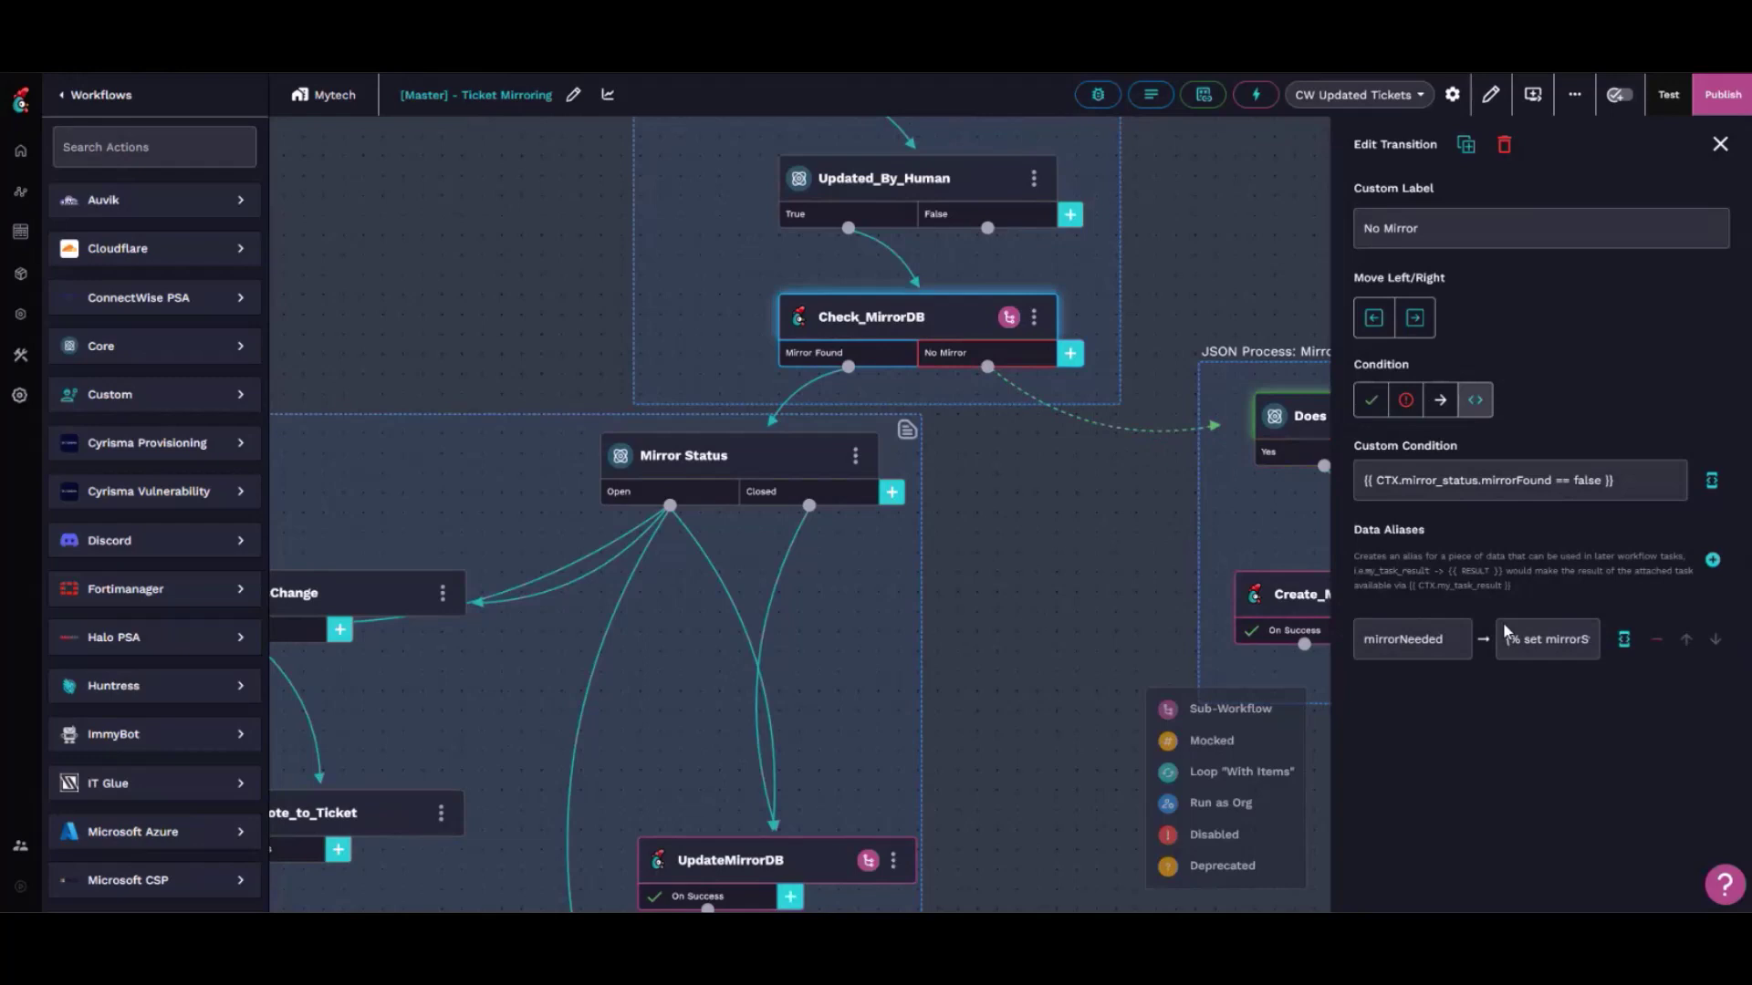
{"action": "left_click", "coordinate": [1621, 638]}
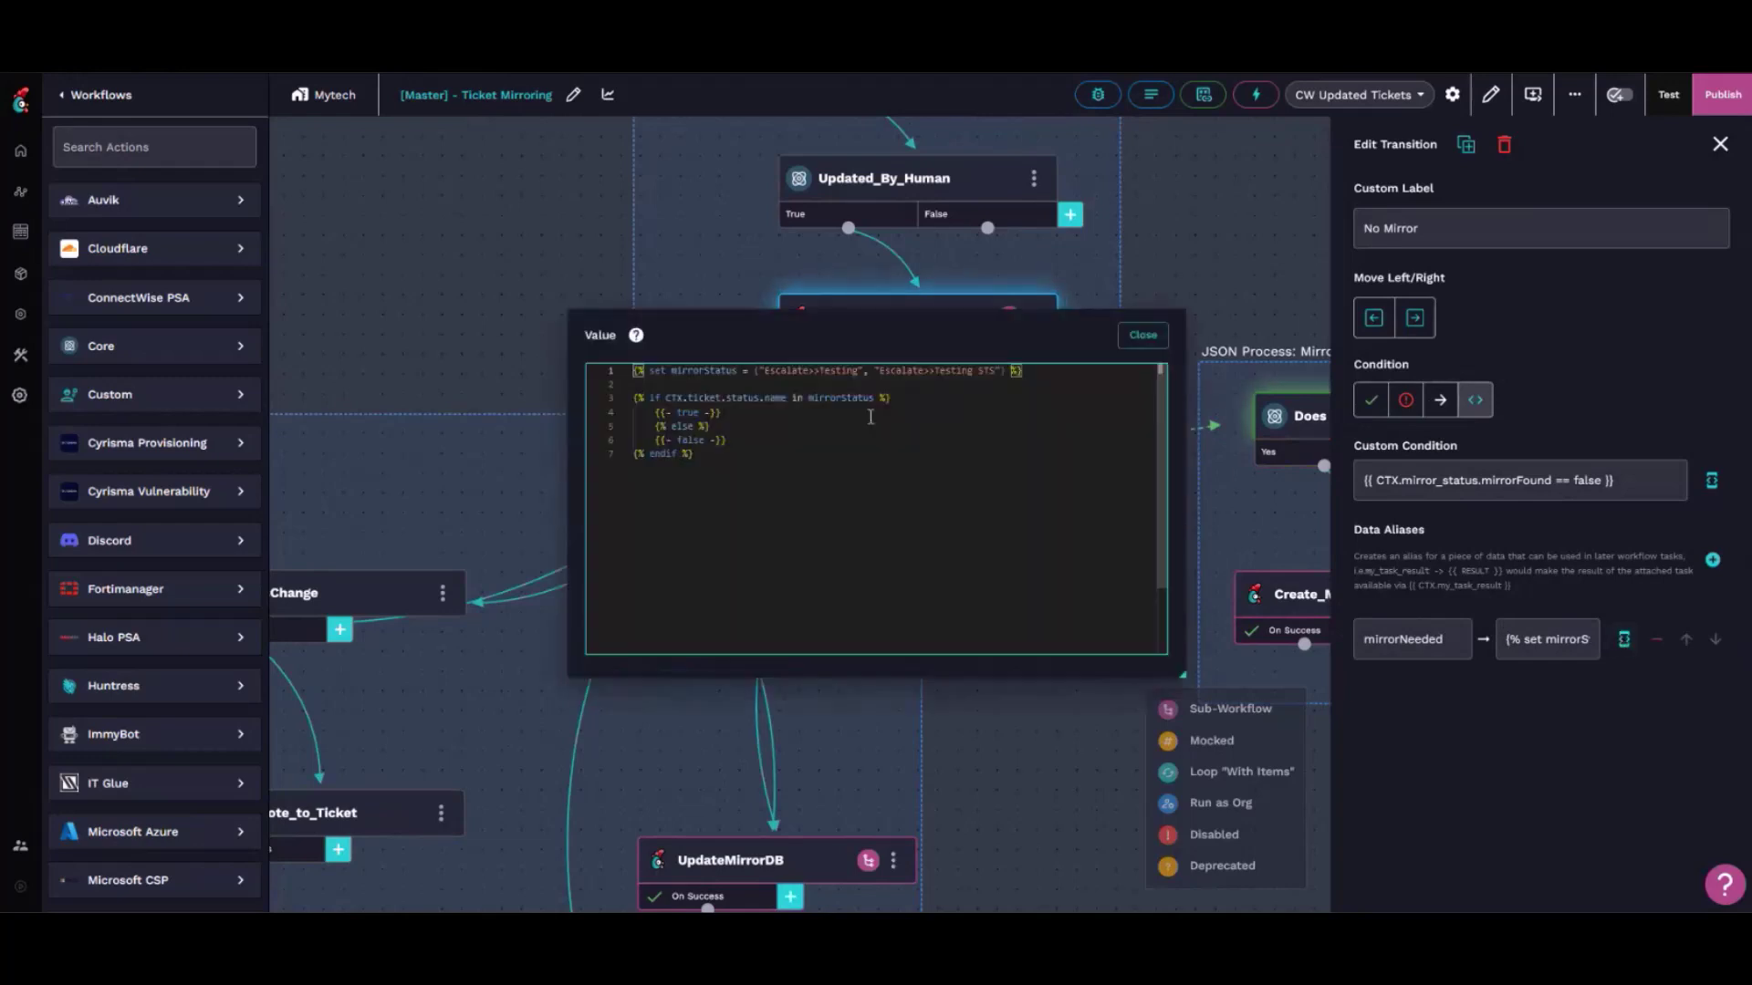
{"action": "triple_click", "coordinate": [707, 365]}
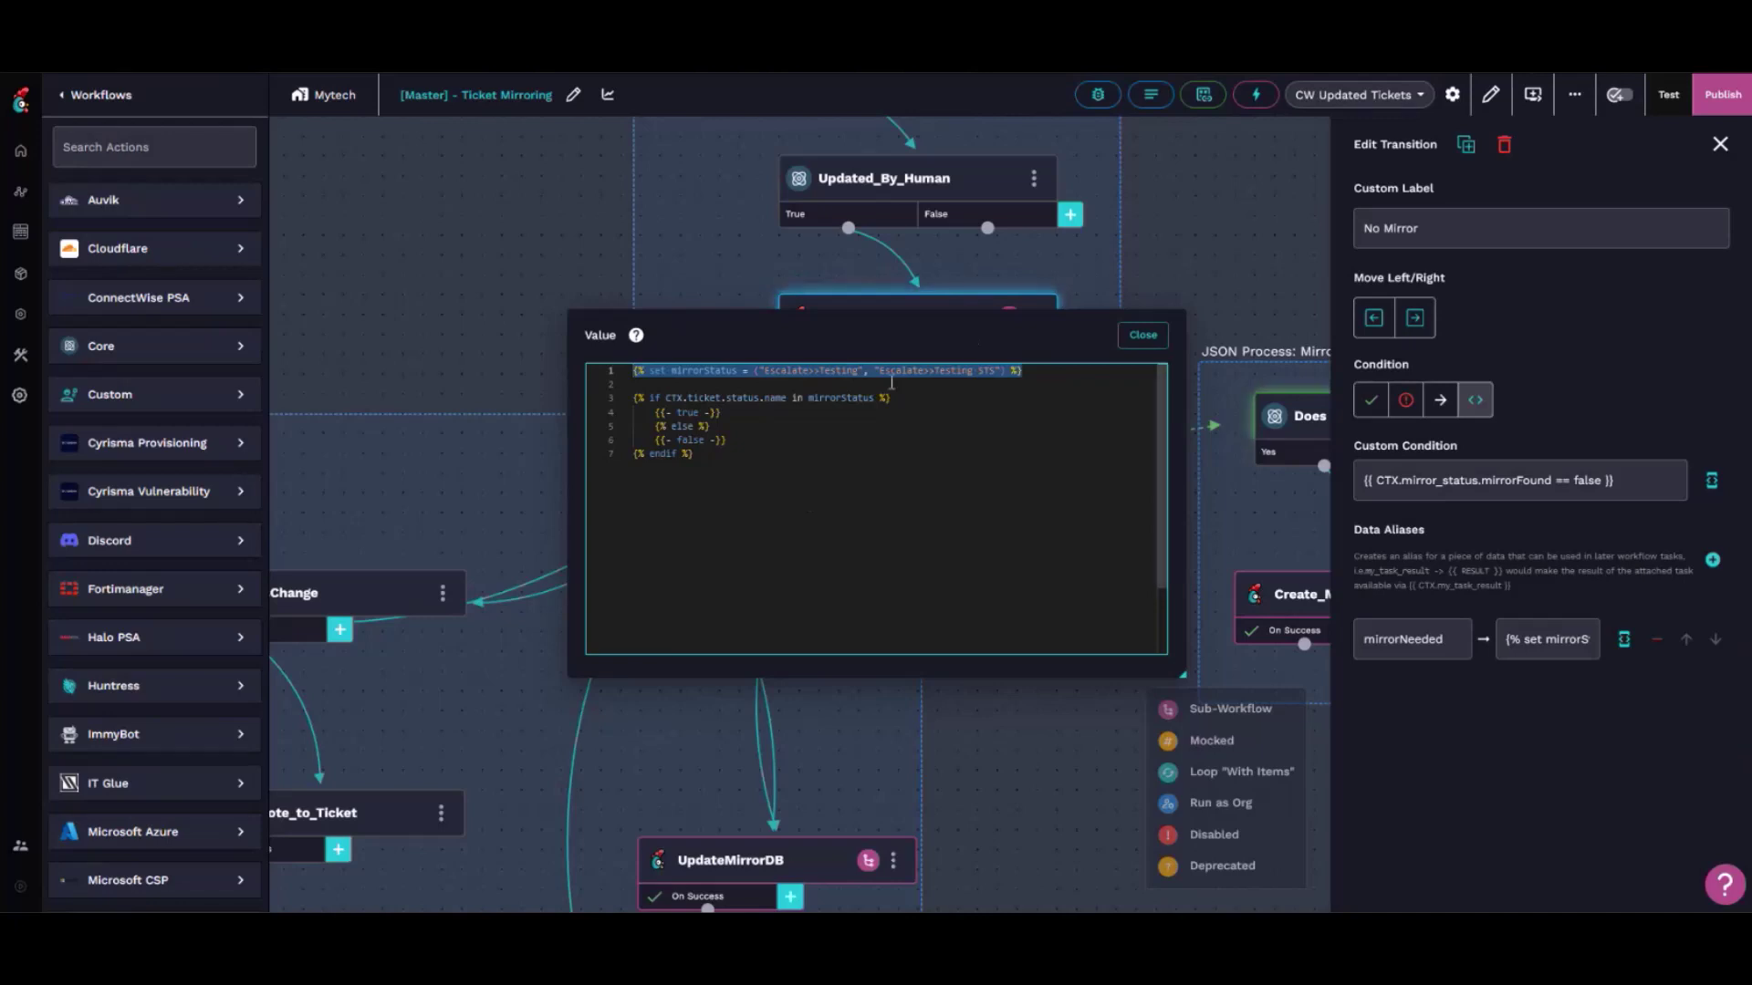
{"action": "left_click", "coordinate": [1140, 335]}
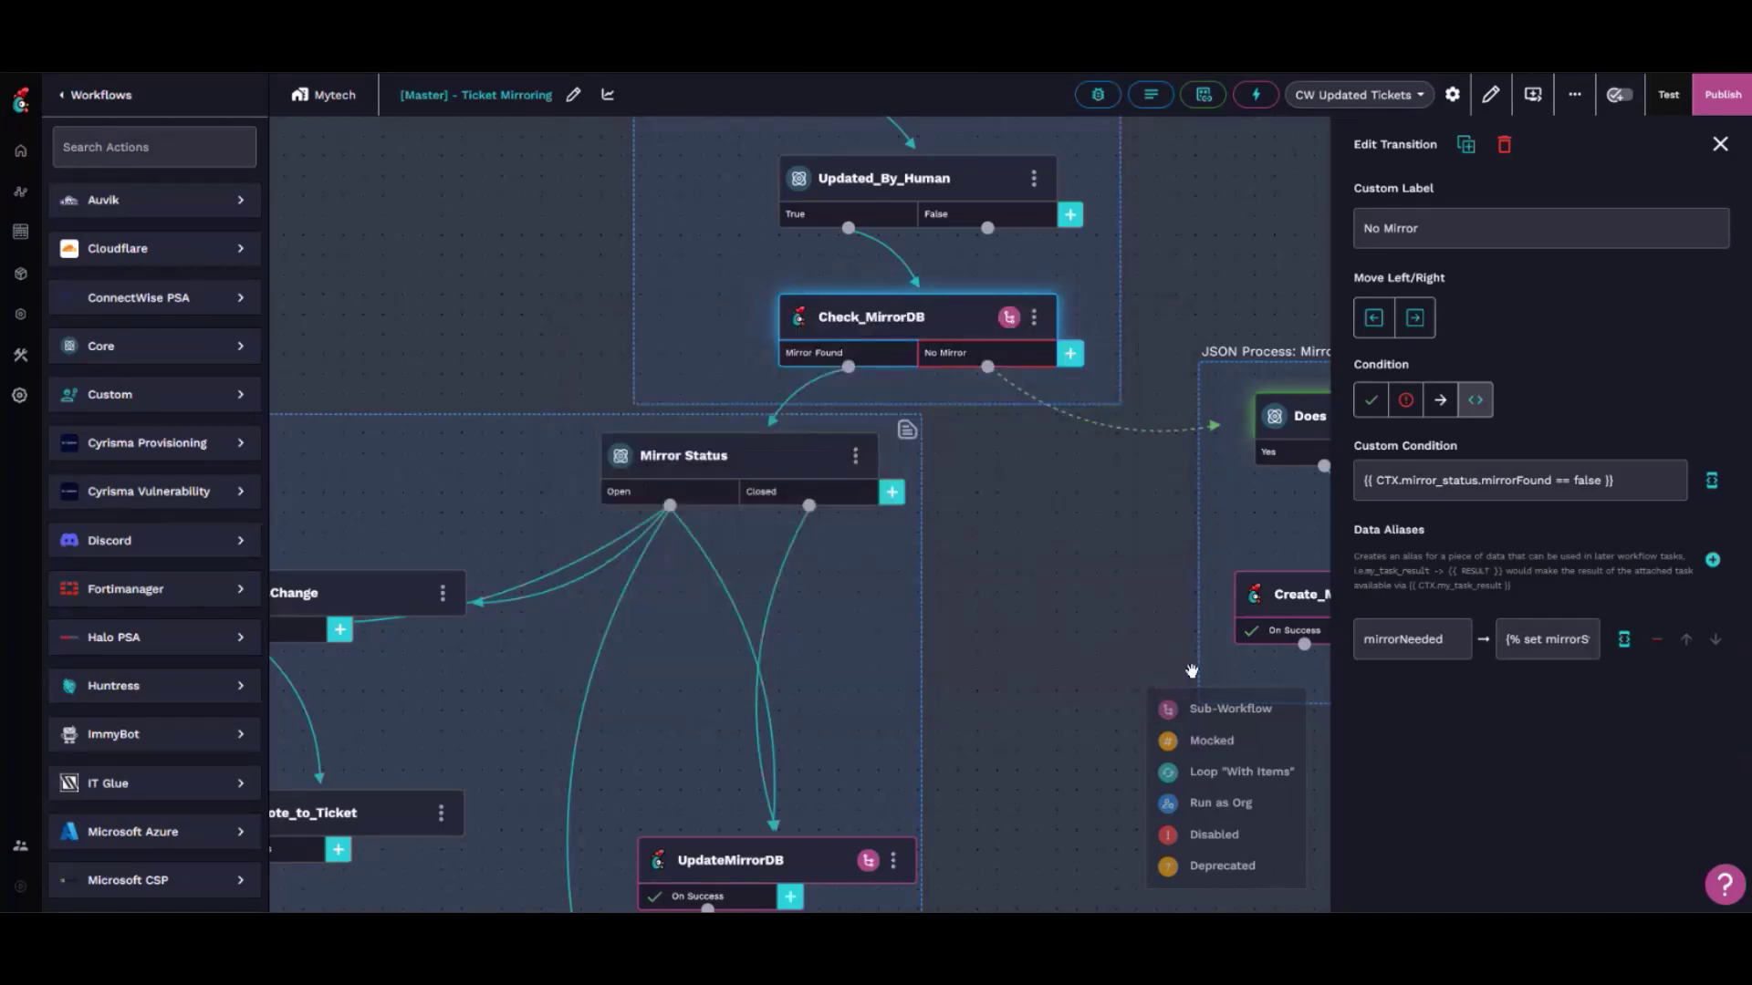
Check the workflow notes and Create_Mirror_Ticket details, then head back to Workflows
{"action": "left_click", "coordinate": [1318, 274]}
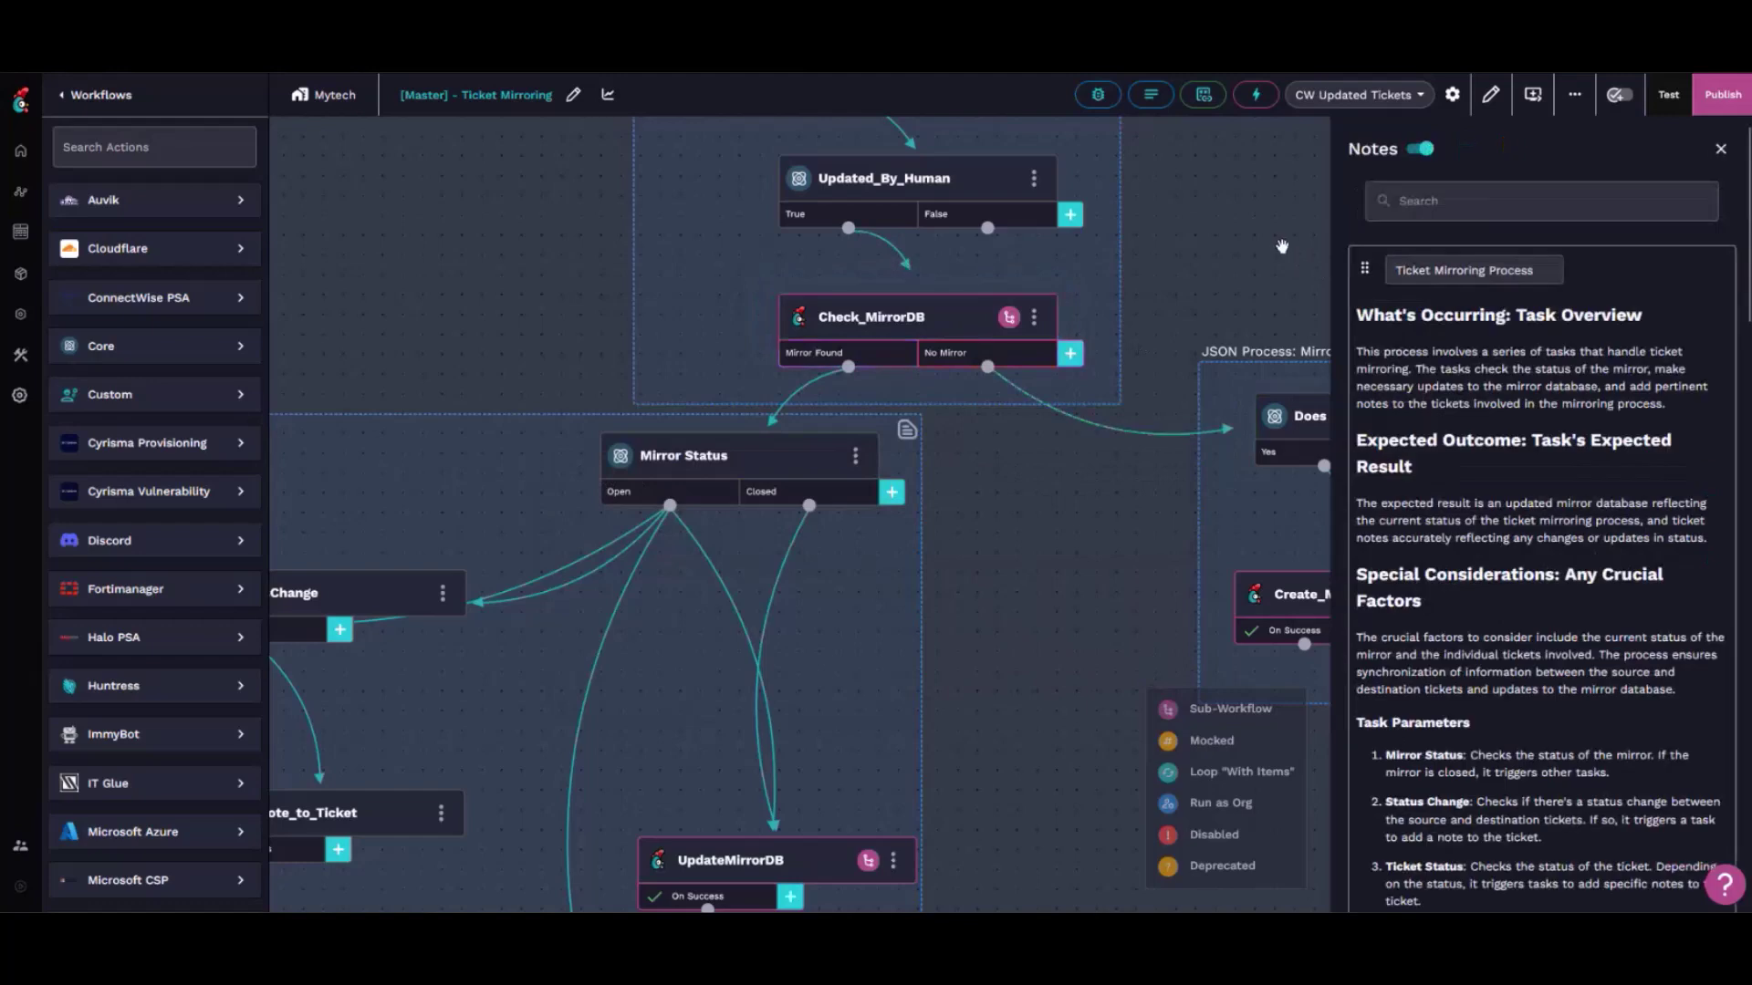
{"action": "left_click", "coordinate": [1291, 595]}
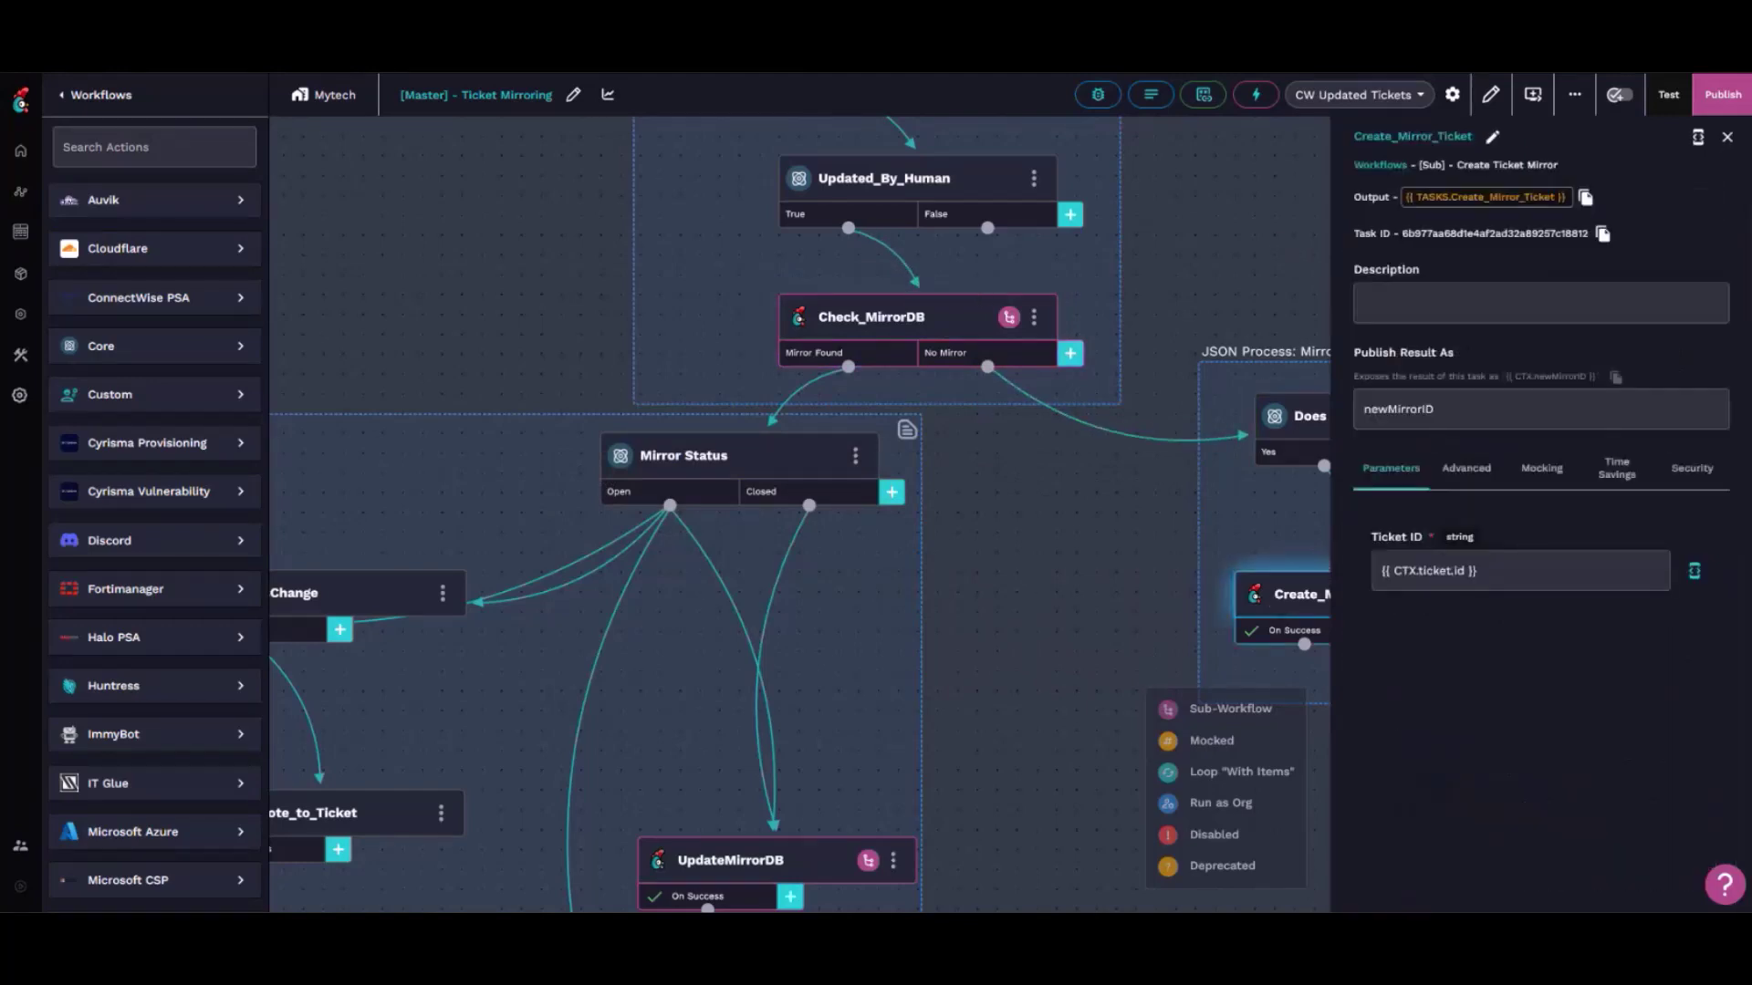
{"action": "left_click", "coordinate": [82, 106]}
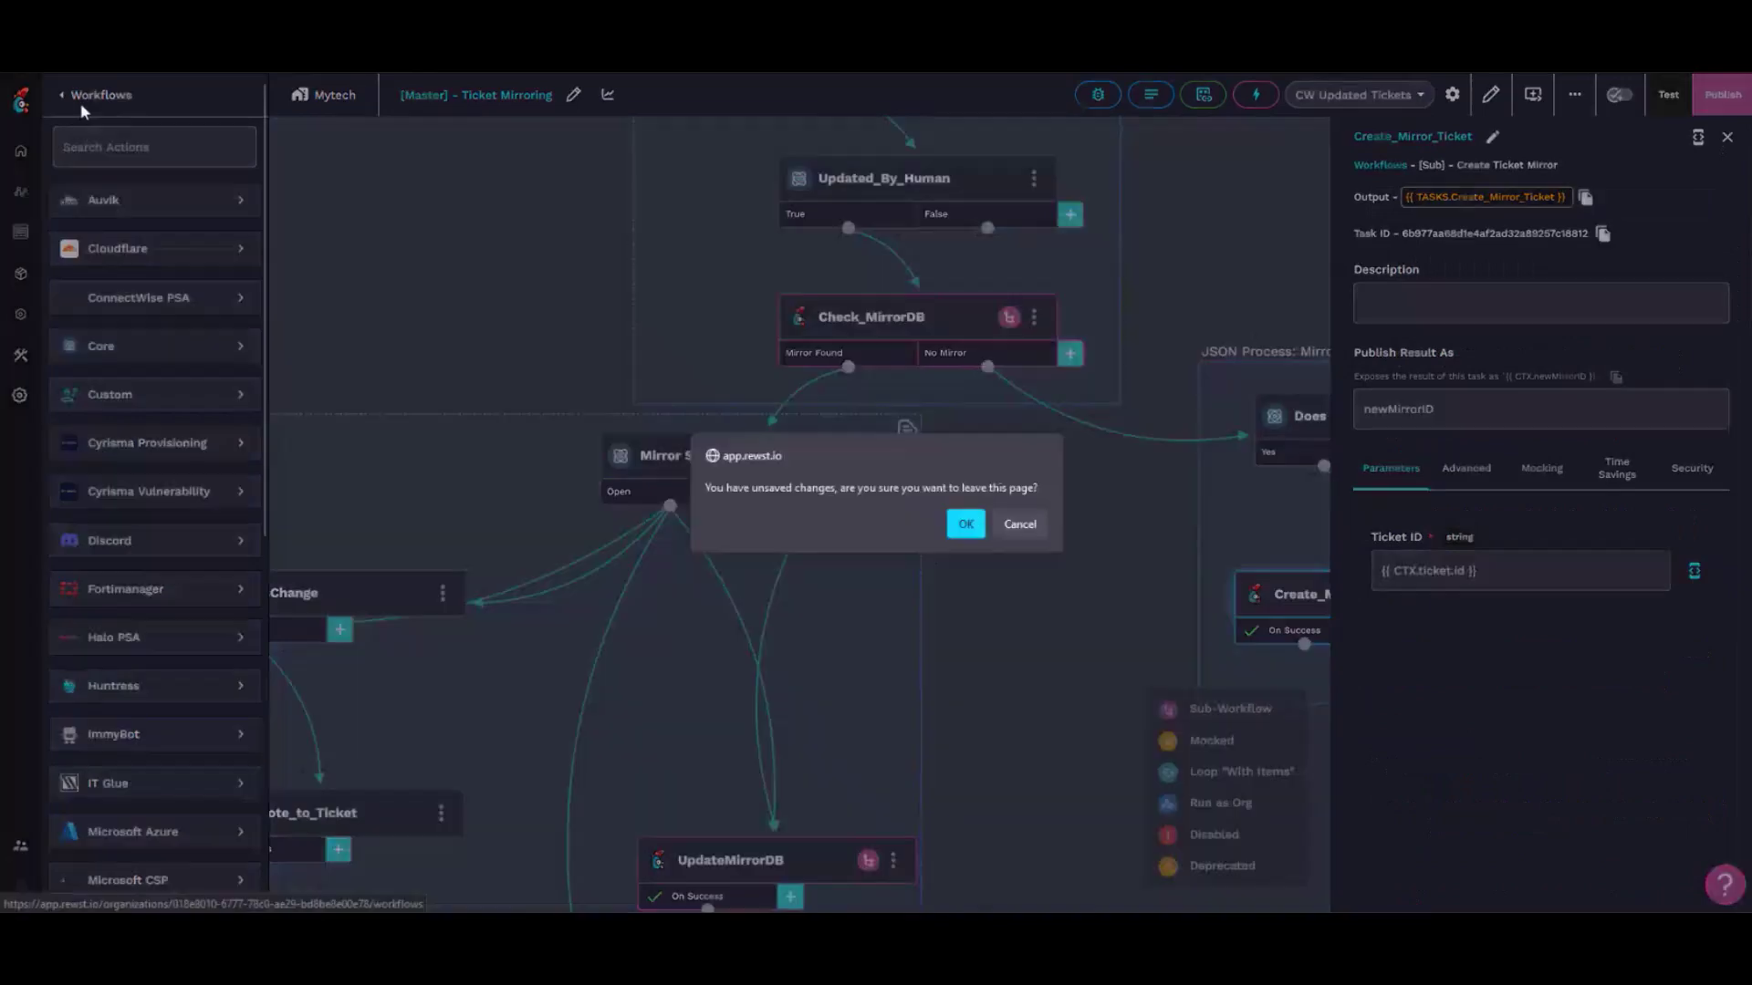
Leave without saving and inspect Get_Company_Type and its JSON notes in Create Ticket Mirror
{"action": "key", "text": "Return"}
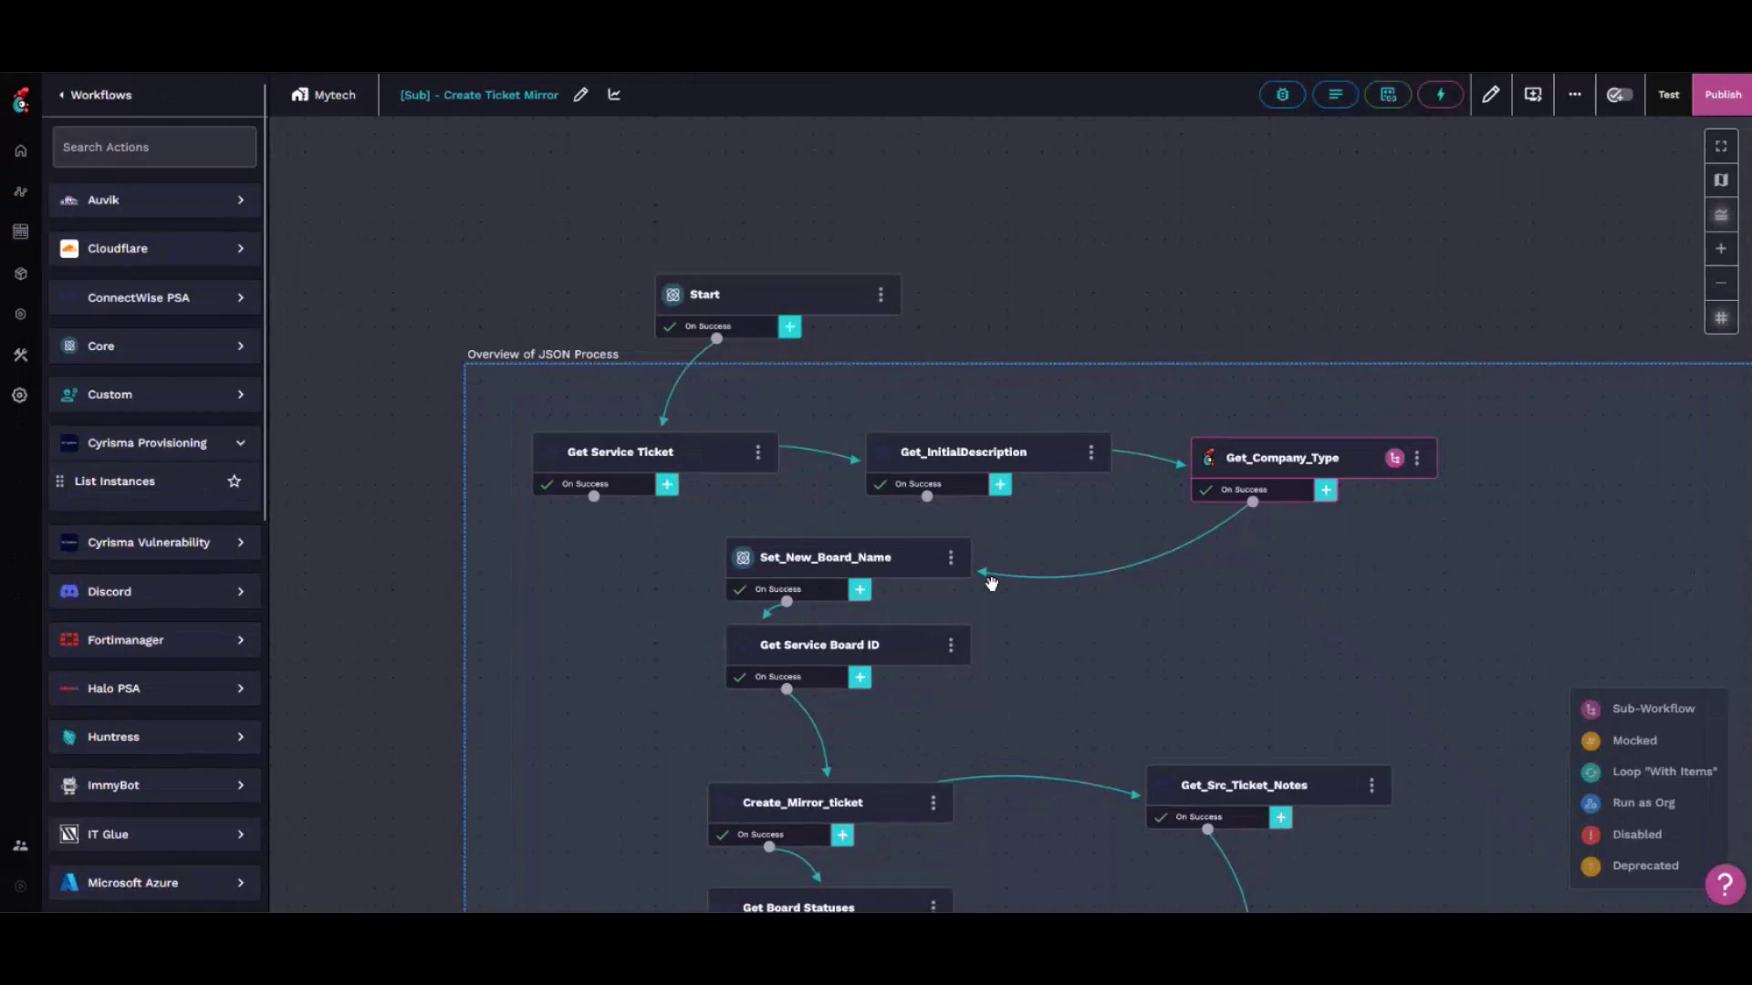
{"action": "scroll", "coordinate": [992, 584], "scroll_direction": "up", "scroll_amount": 4}
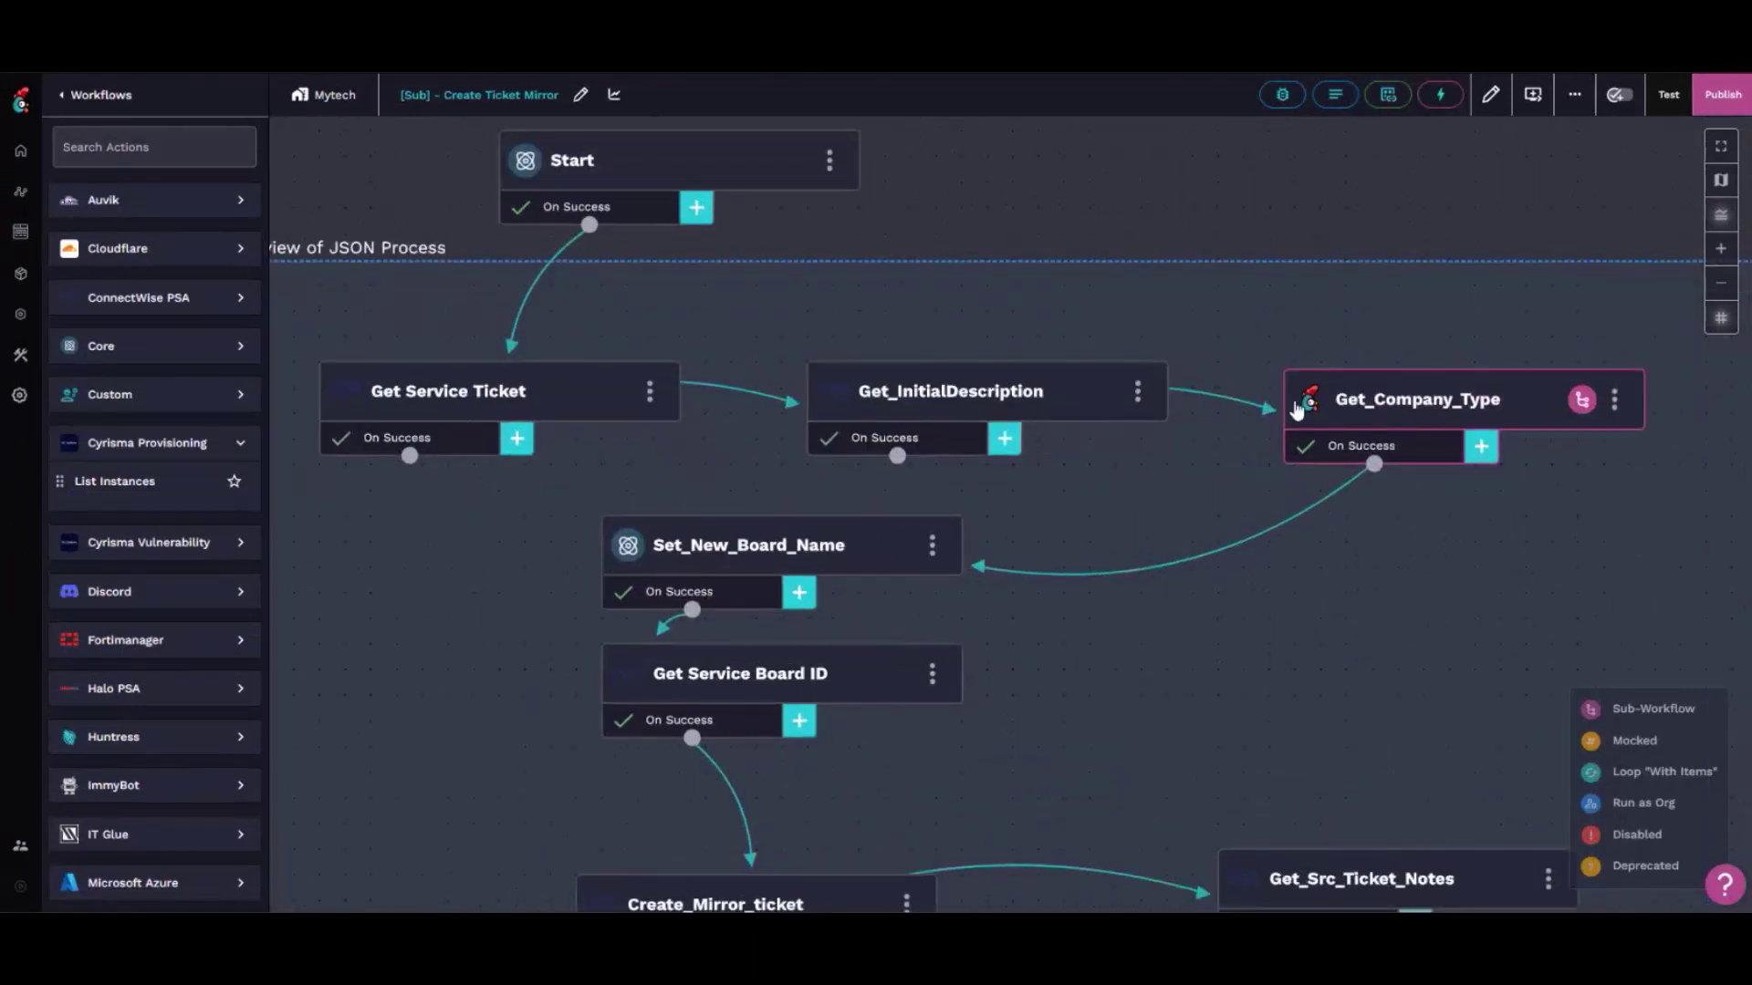
{"action": "left_click", "coordinate": [1368, 411]}
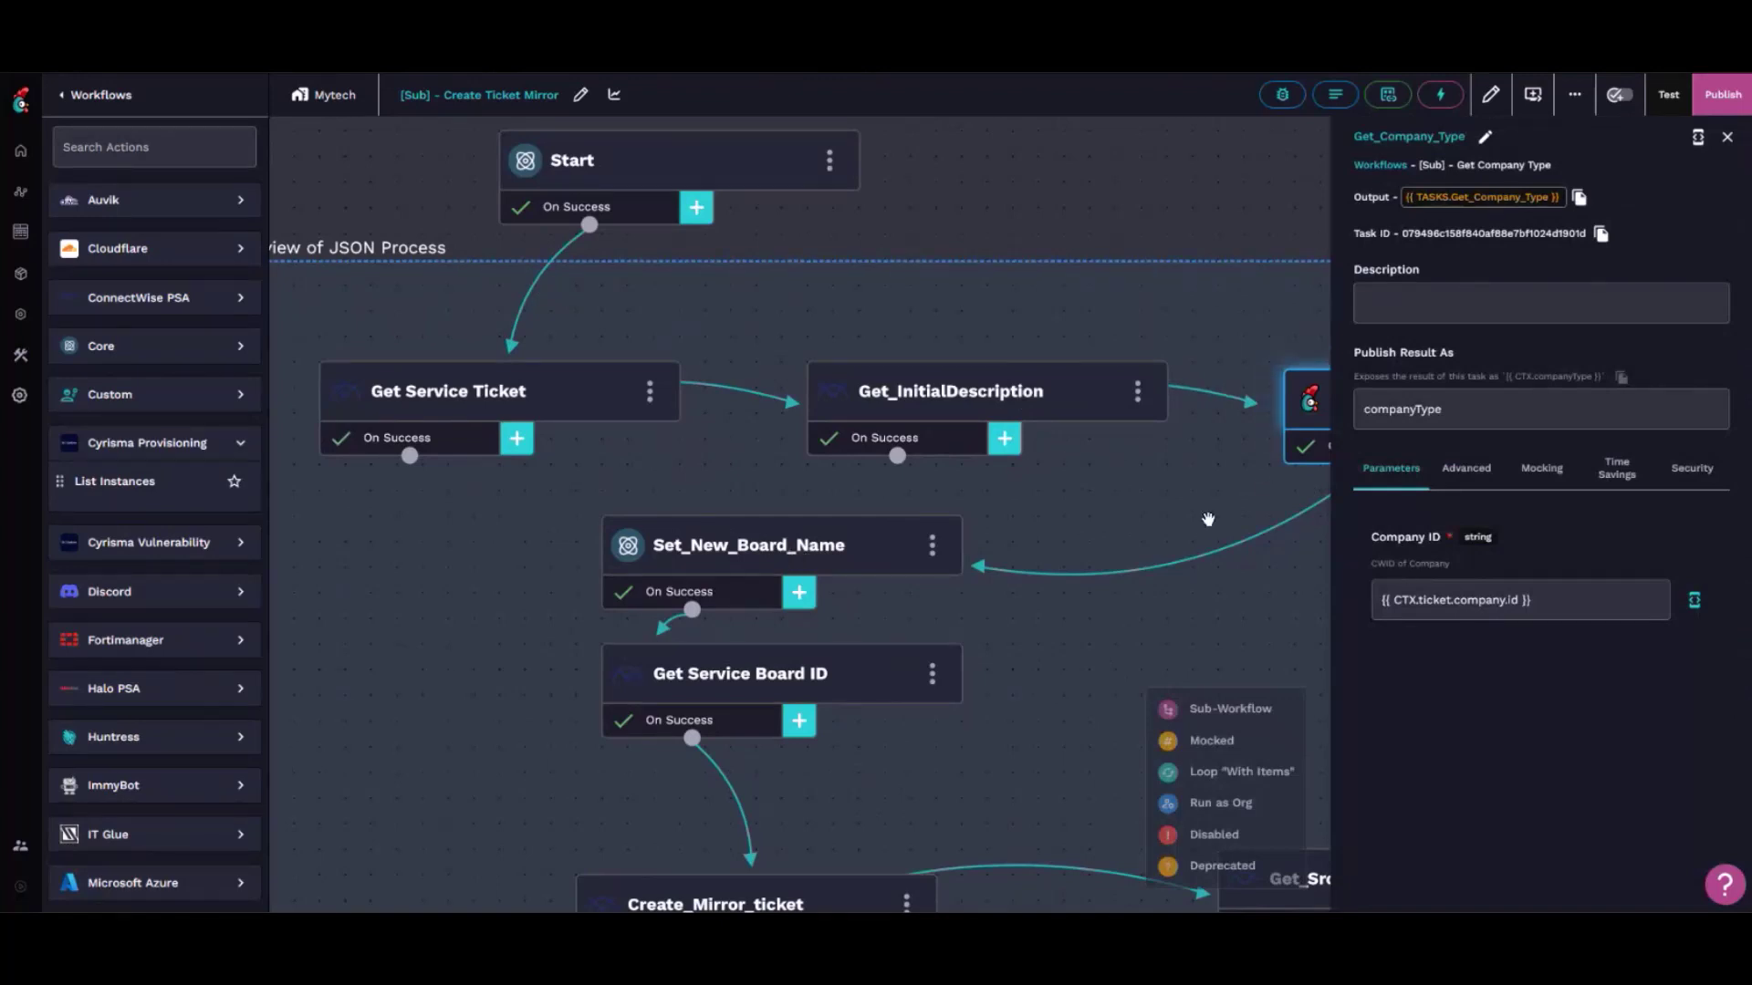
{"action": "left_click", "coordinate": [1335, 94]}
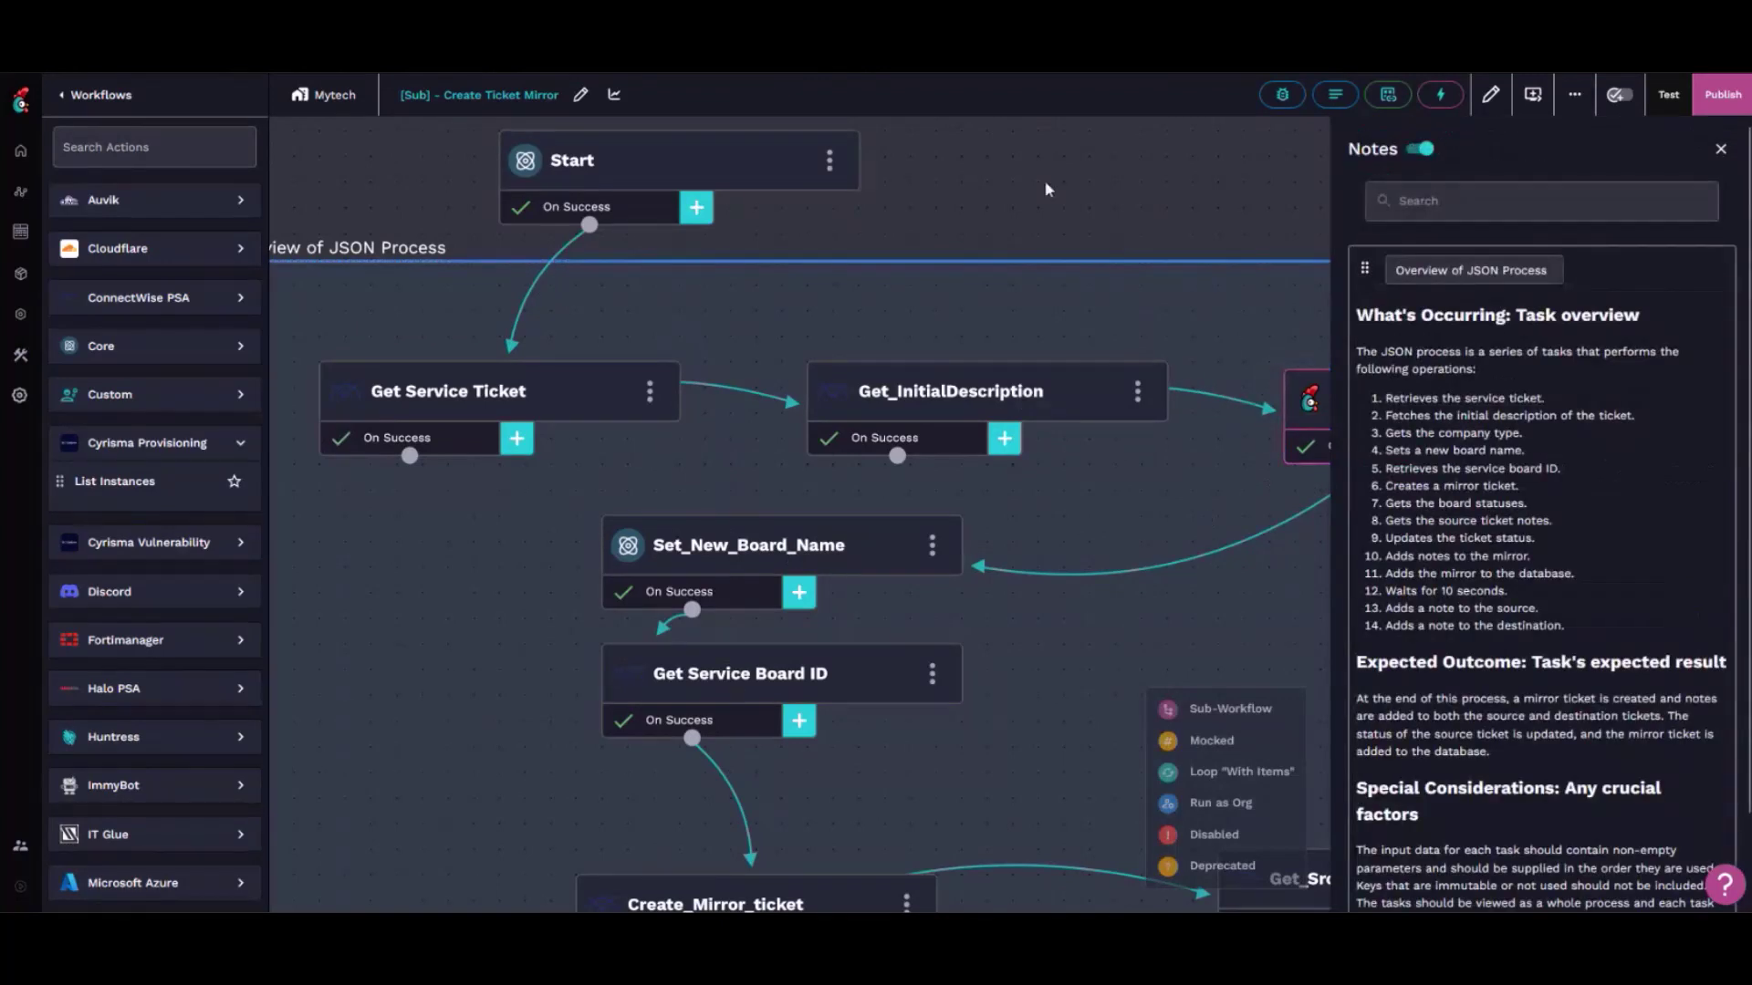
Move the canvas down to show Get Board Statuses through Wait_10_Sec
{"action": "left_click_drag", "start_coordinate": [1044, 179], "coordinate": [1085, 121]}
{"action": "scroll", "coordinate": [938, 552], "scroll_direction": "down", "scroll_amount": 3}
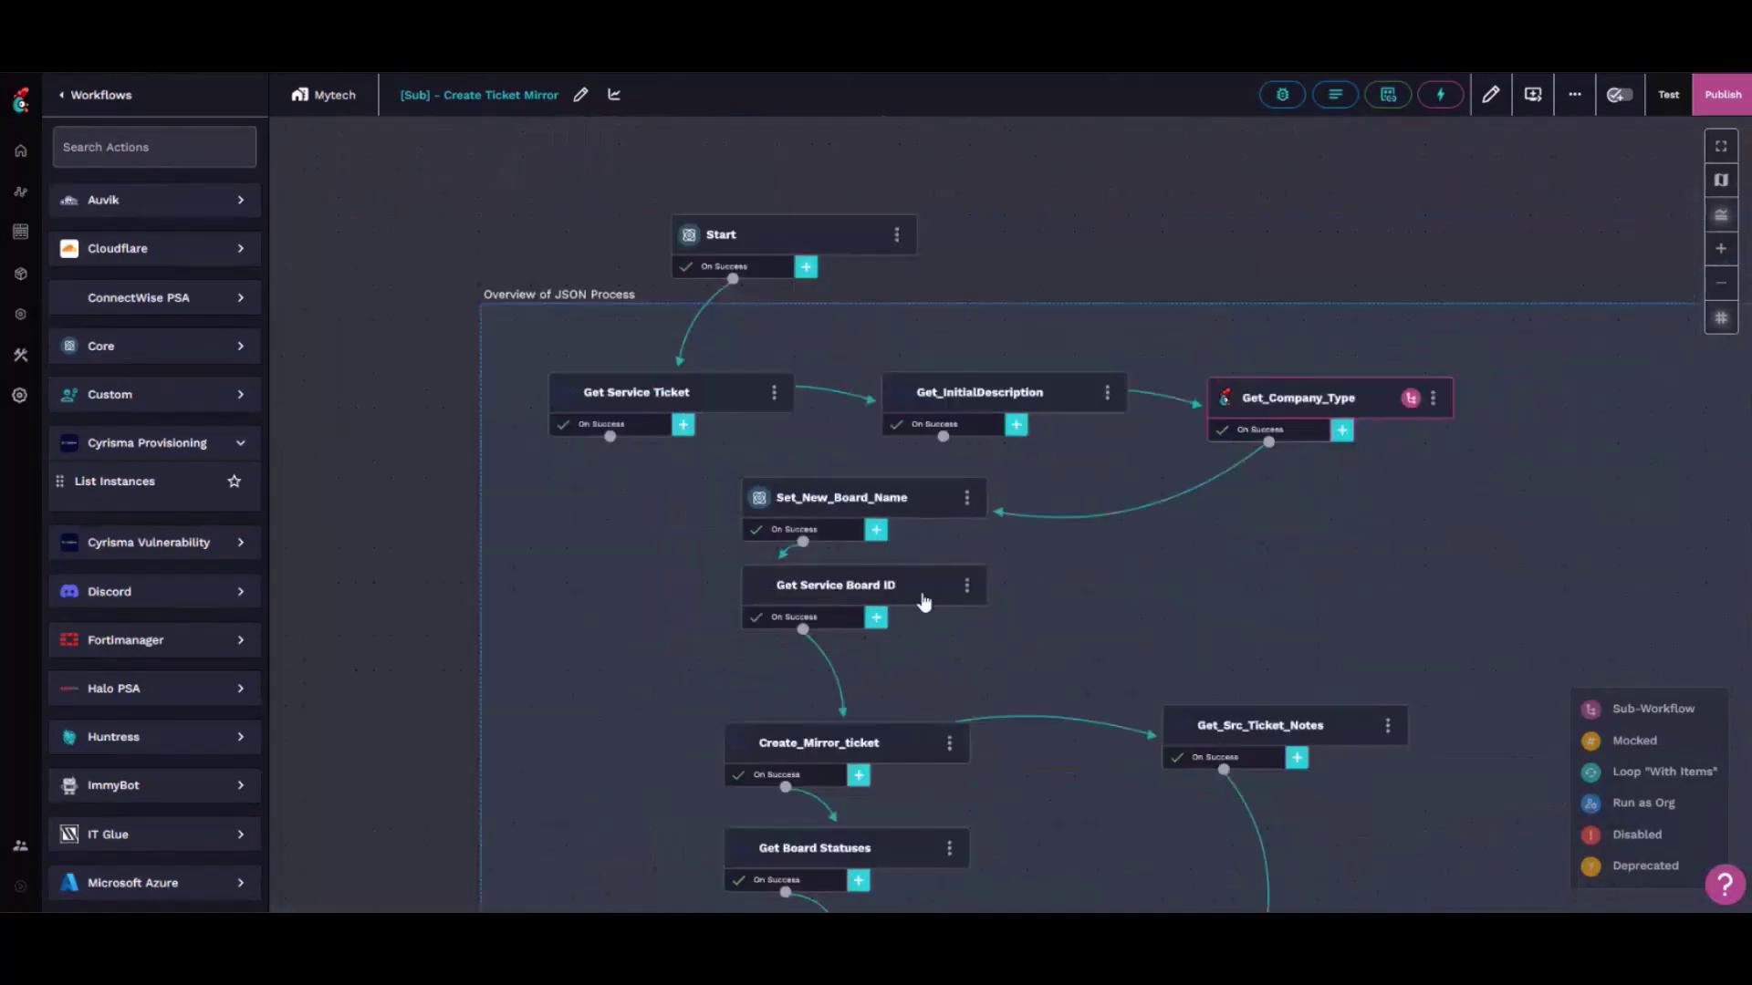
{"action": "left_click_drag", "start_coordinate": [354, 764], "coordinate": [368, 574]}
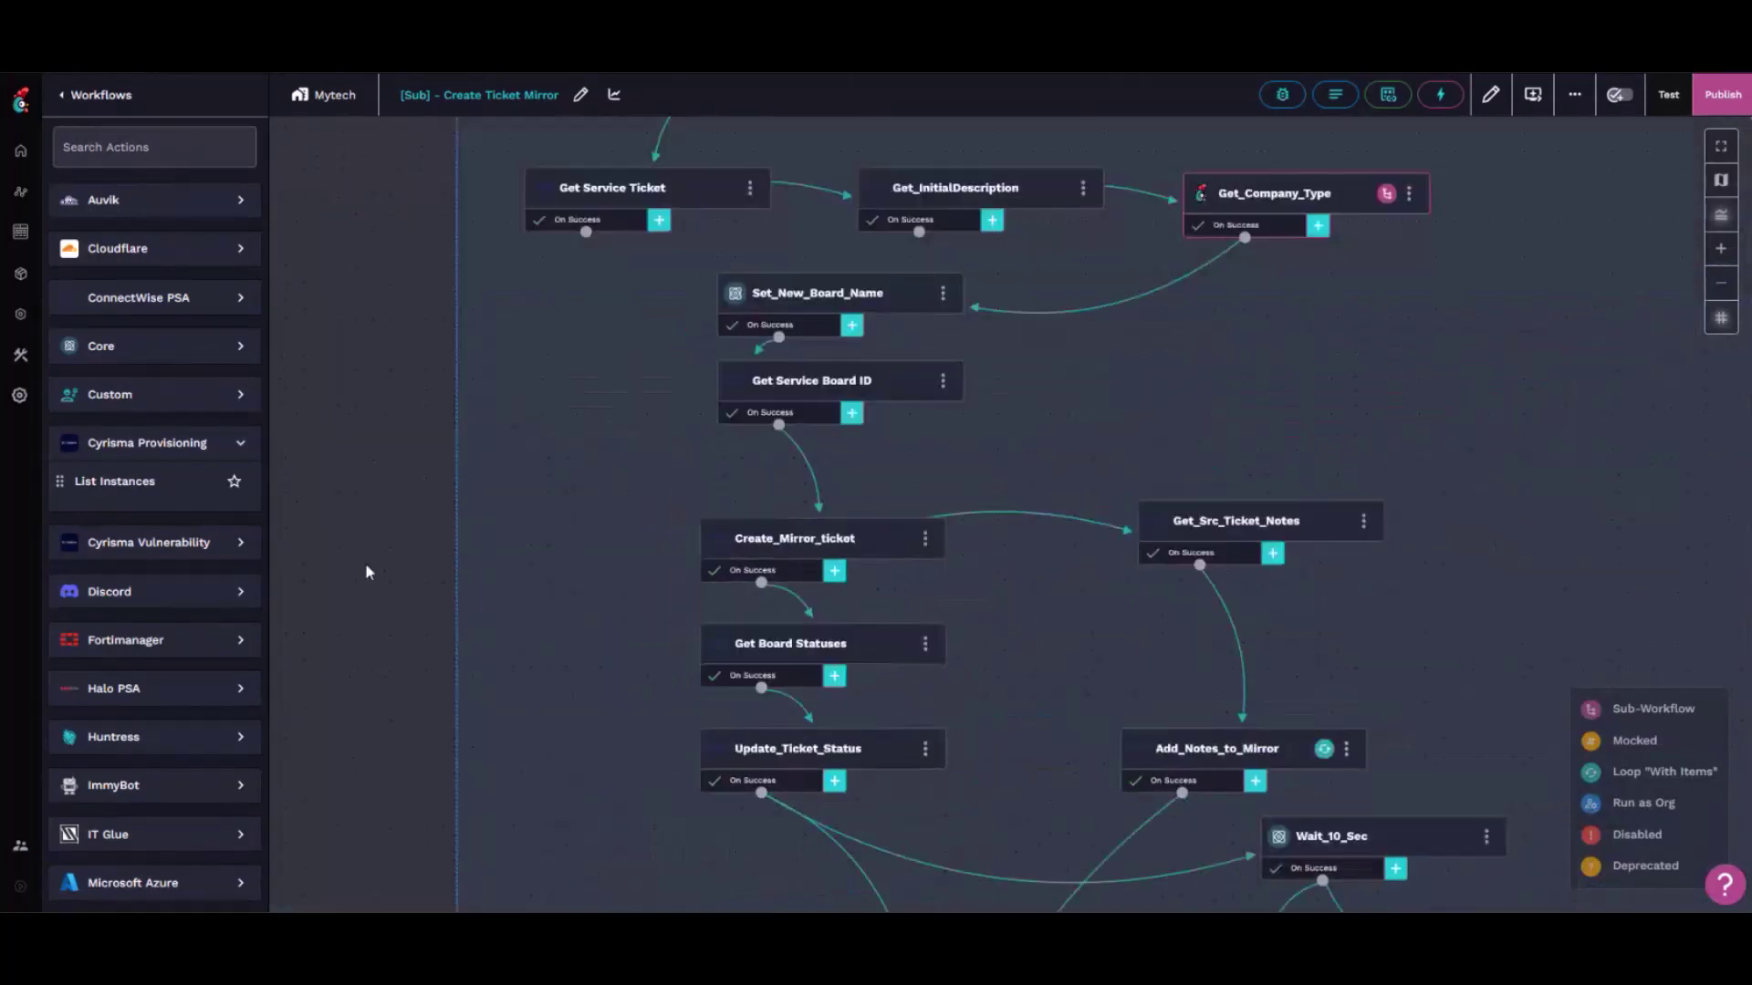
Read Set_New_Board_Name's newServiceBoard alias mapping statuses to STS Triage, STS Tasks or HD Master
{"action": "left_click", "coordinate": [847, 302]}
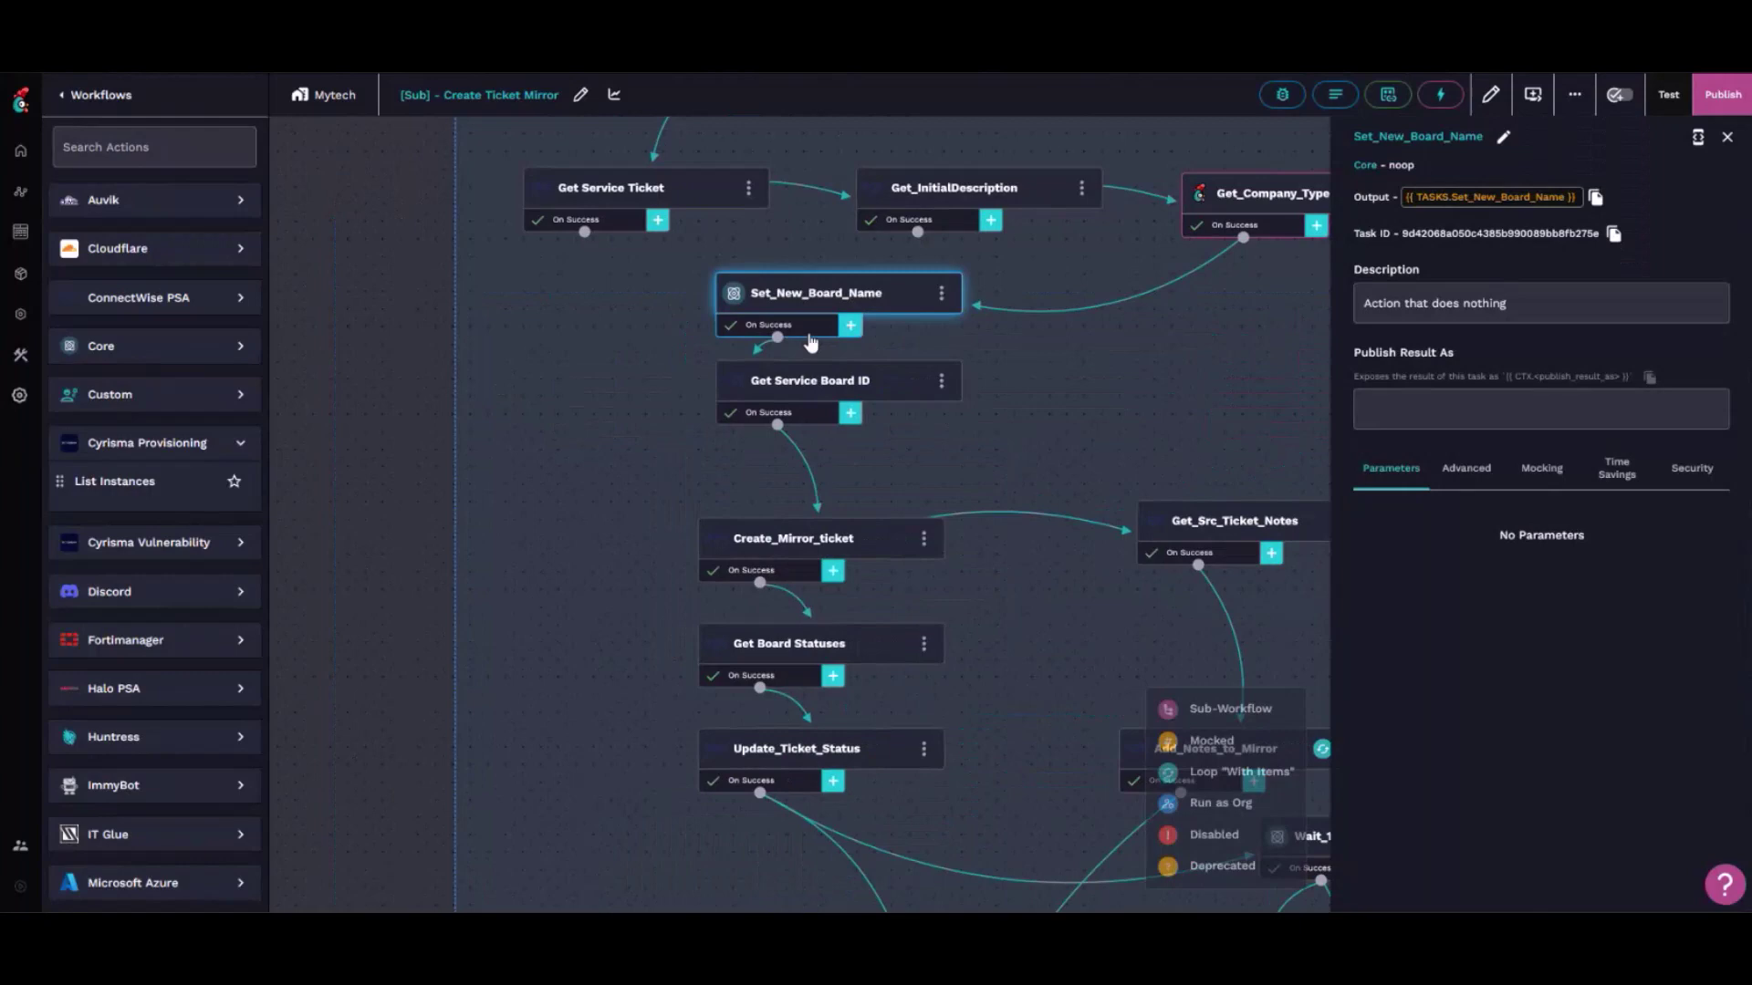
{"action": "left_click", "coordinate": [811, 343]}
{"action": "left_click", "coordinate": [1623, 556]}
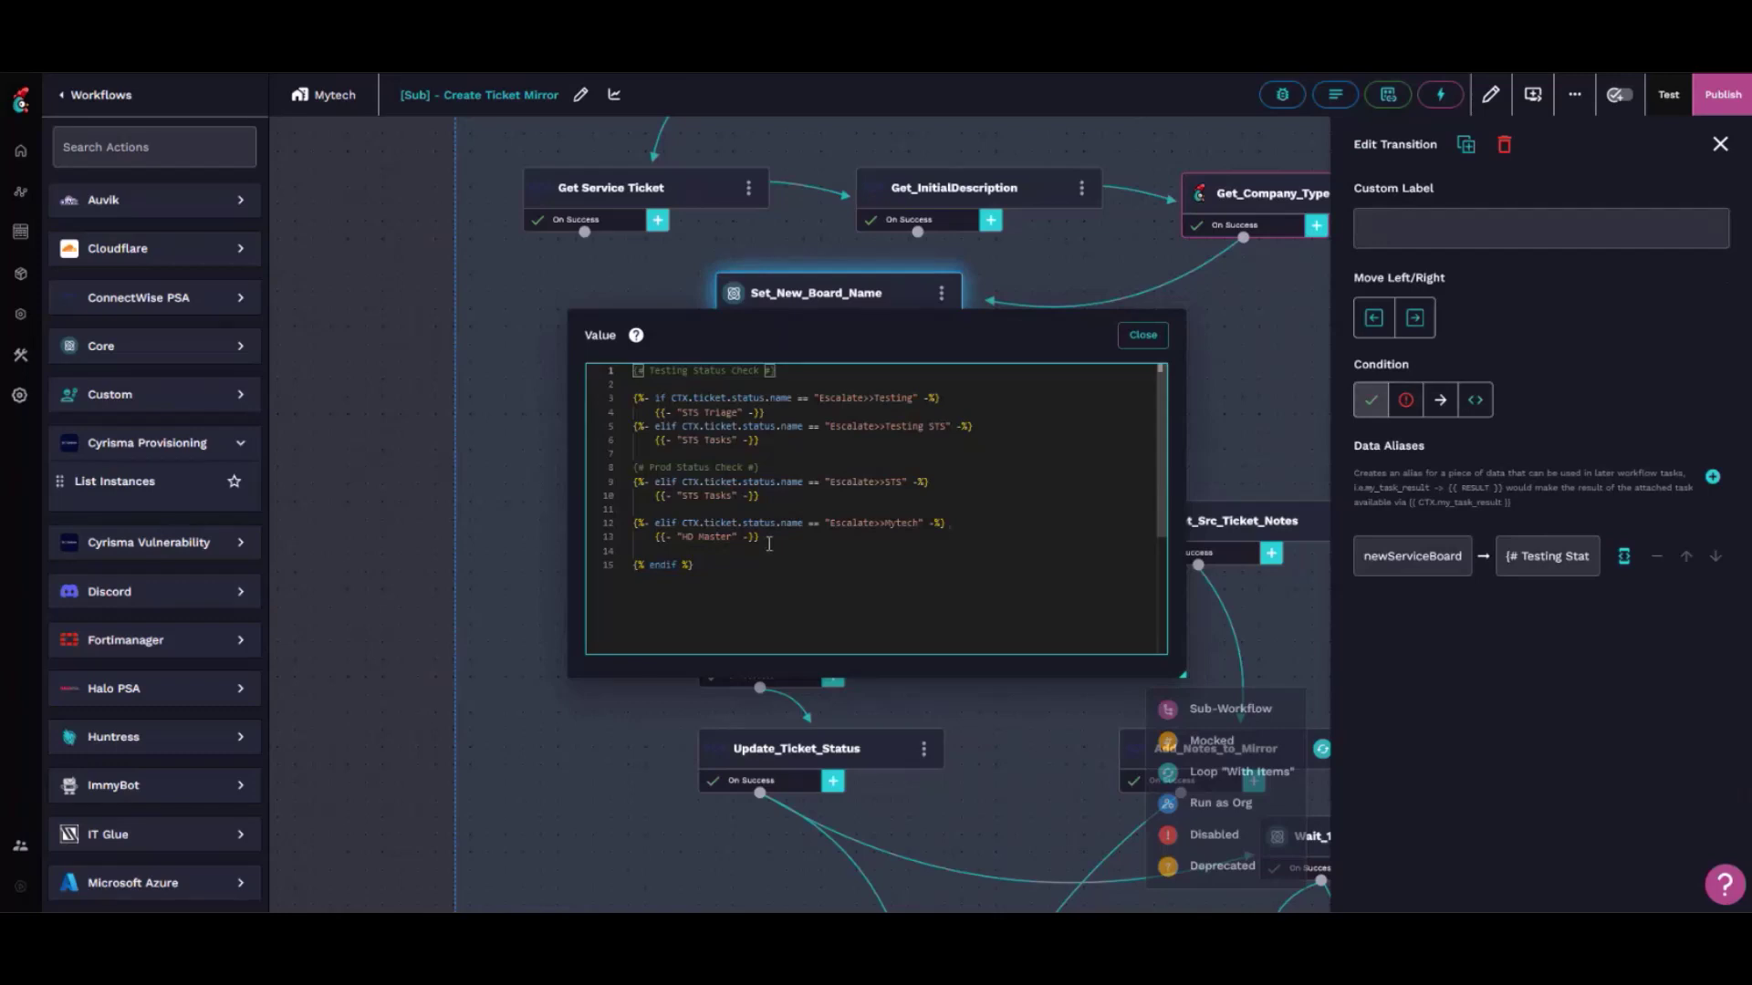
{"action": "left_click_drag", "start_coordinate": [769, 544], "coordinate": [633, 523]}
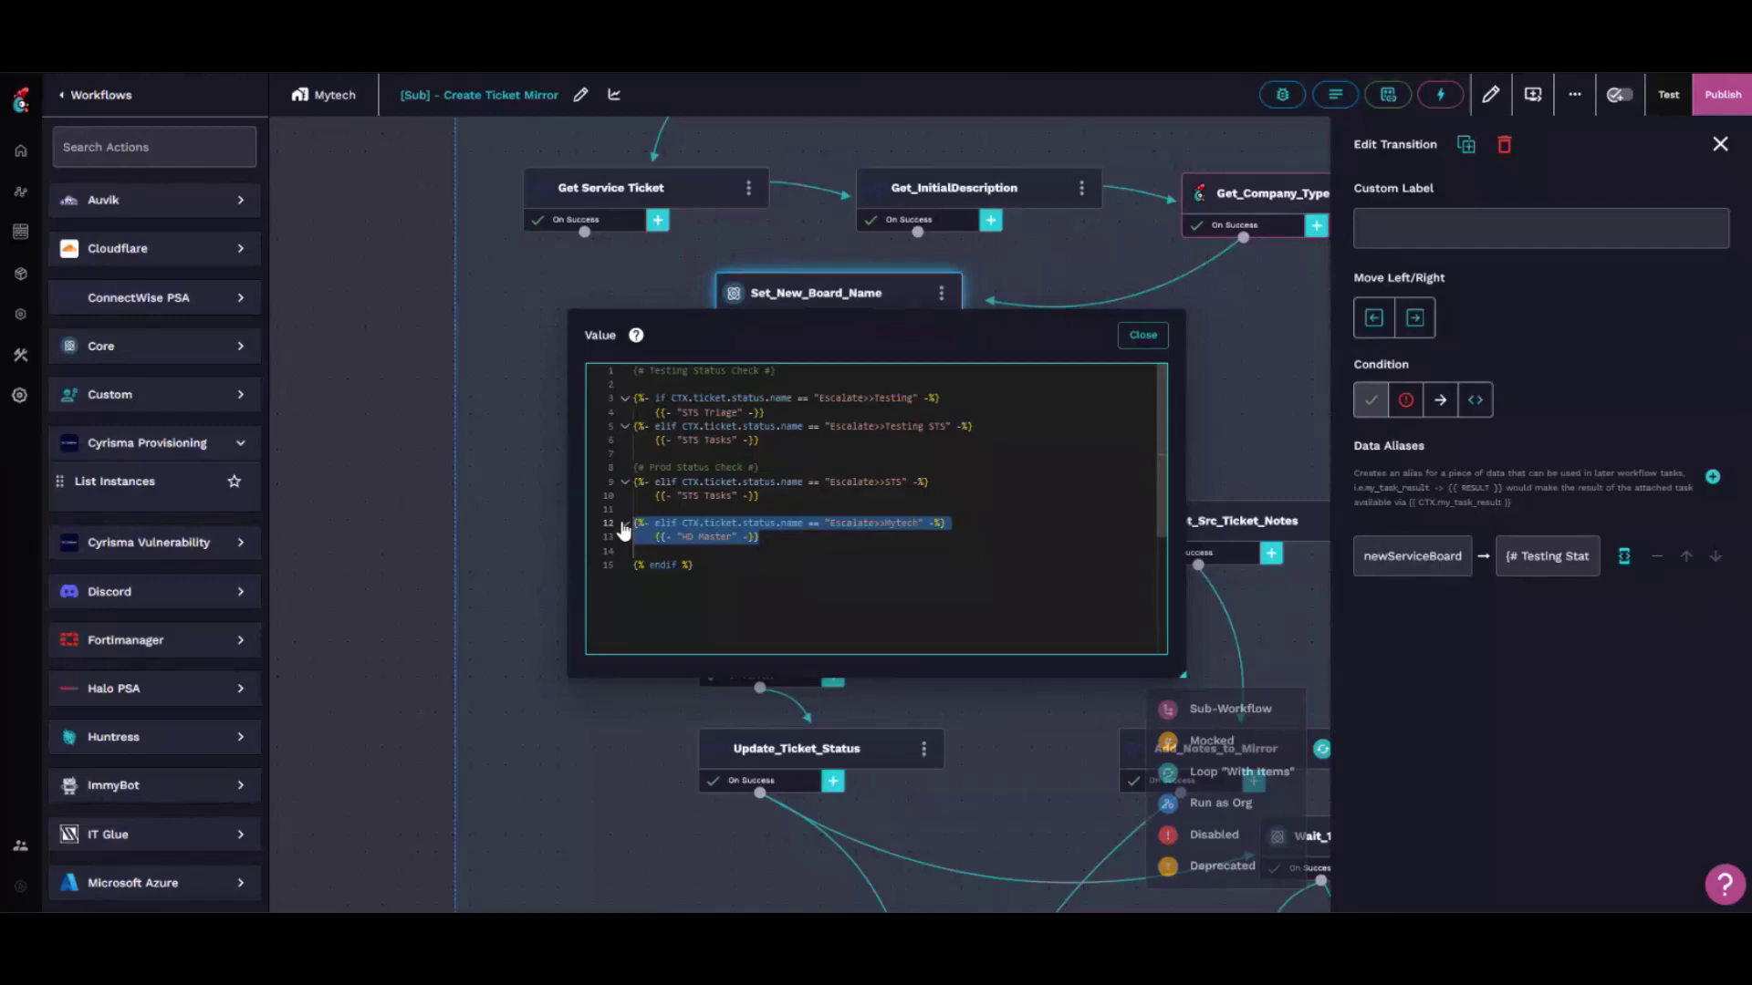
Inspect the Create_Mirror_ticket and Get_Src_Ticket_Notes task settings
{"action": "left_click", "coordinate": [367, 484]}
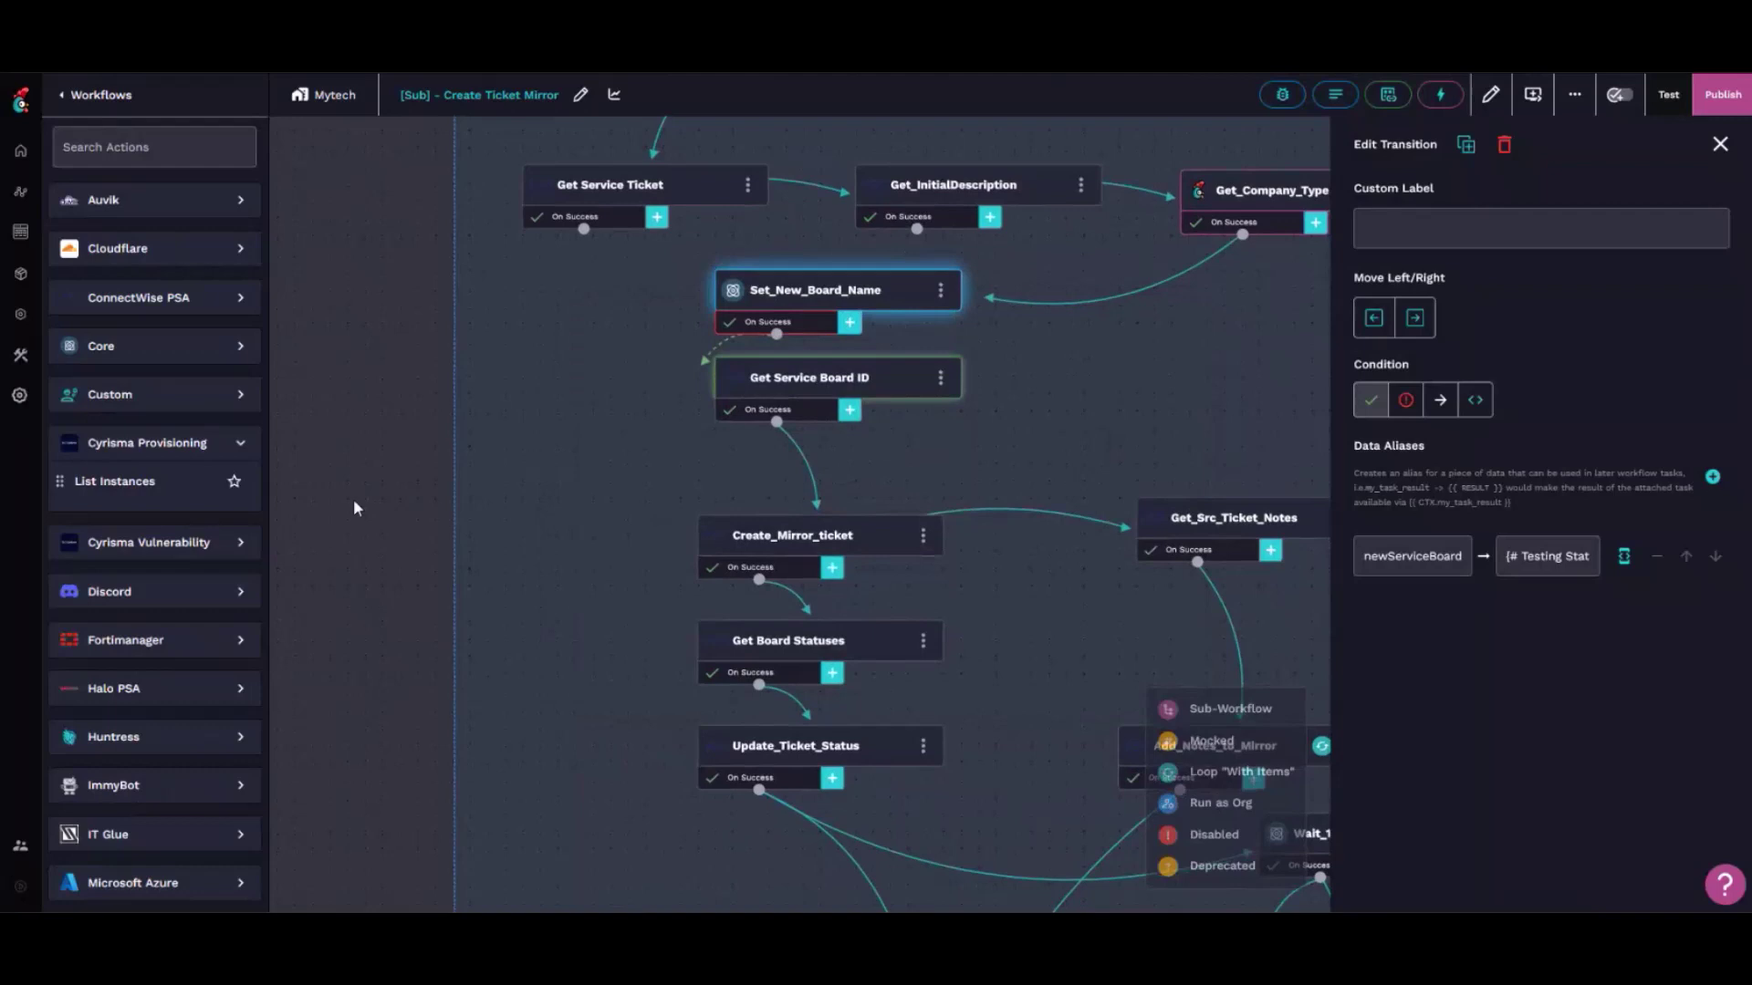
{"action": "left_click_drag", "start_coordinate": [354, 509], "coordinate": [243, 293]}
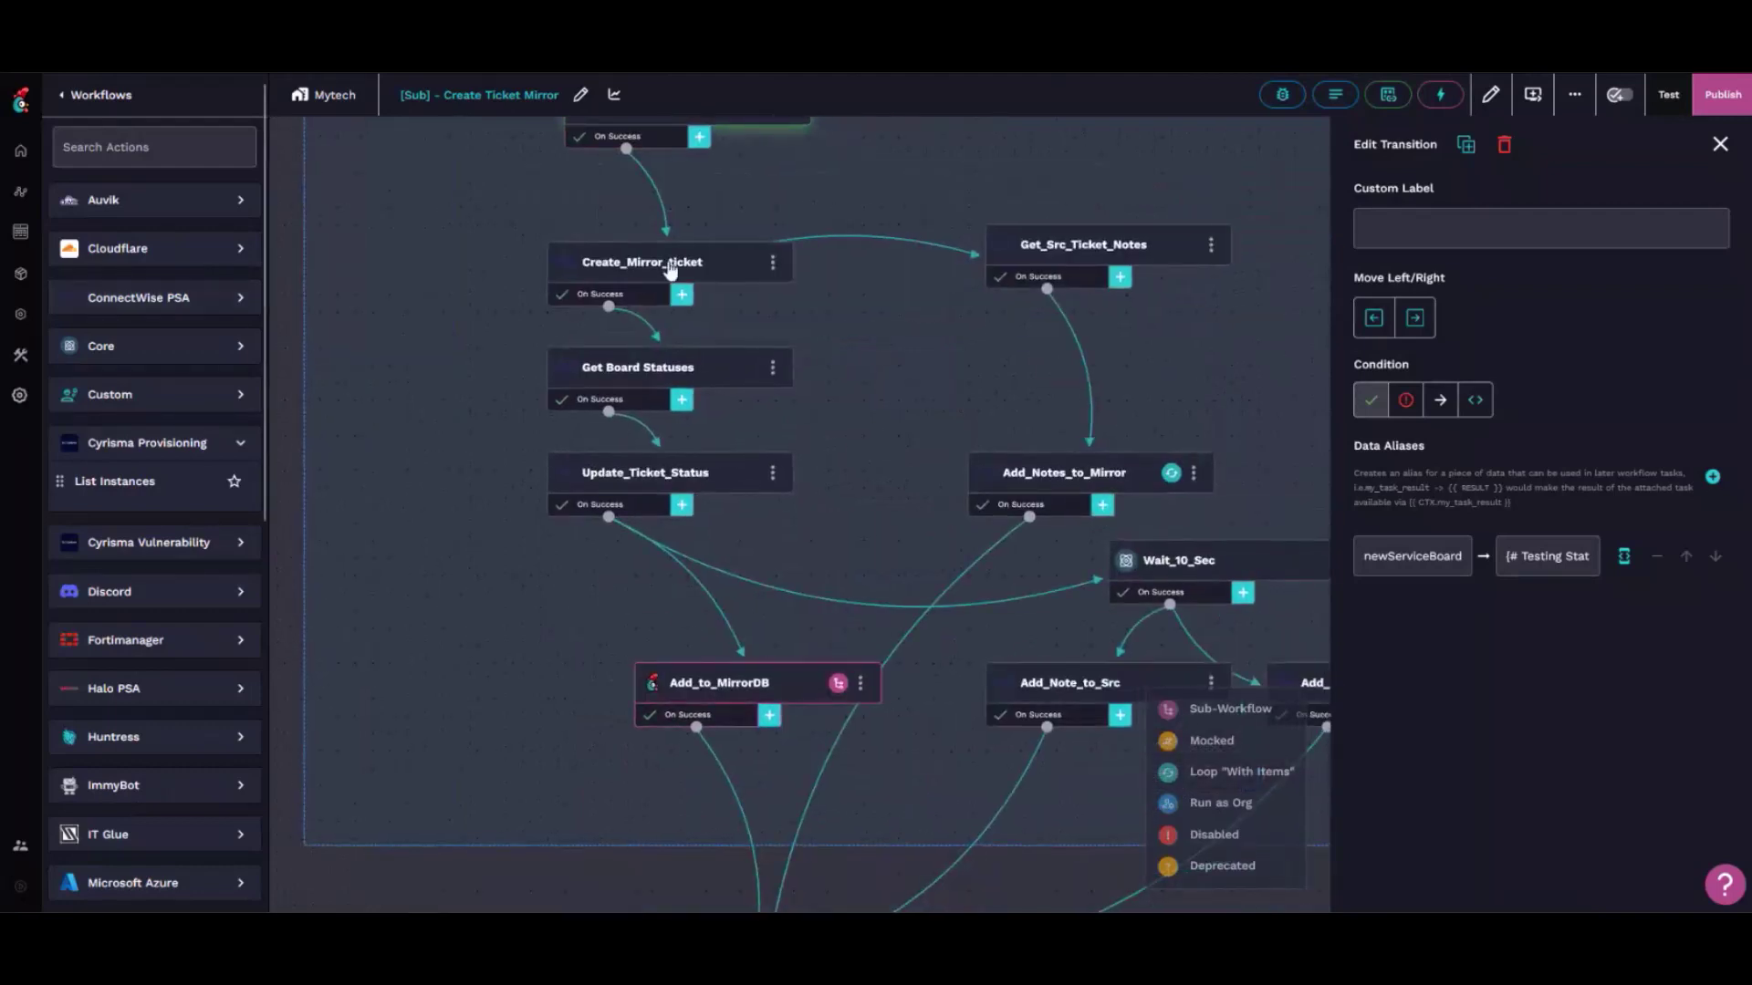
{"action": "left_click", "coordinate": [670, 268]}
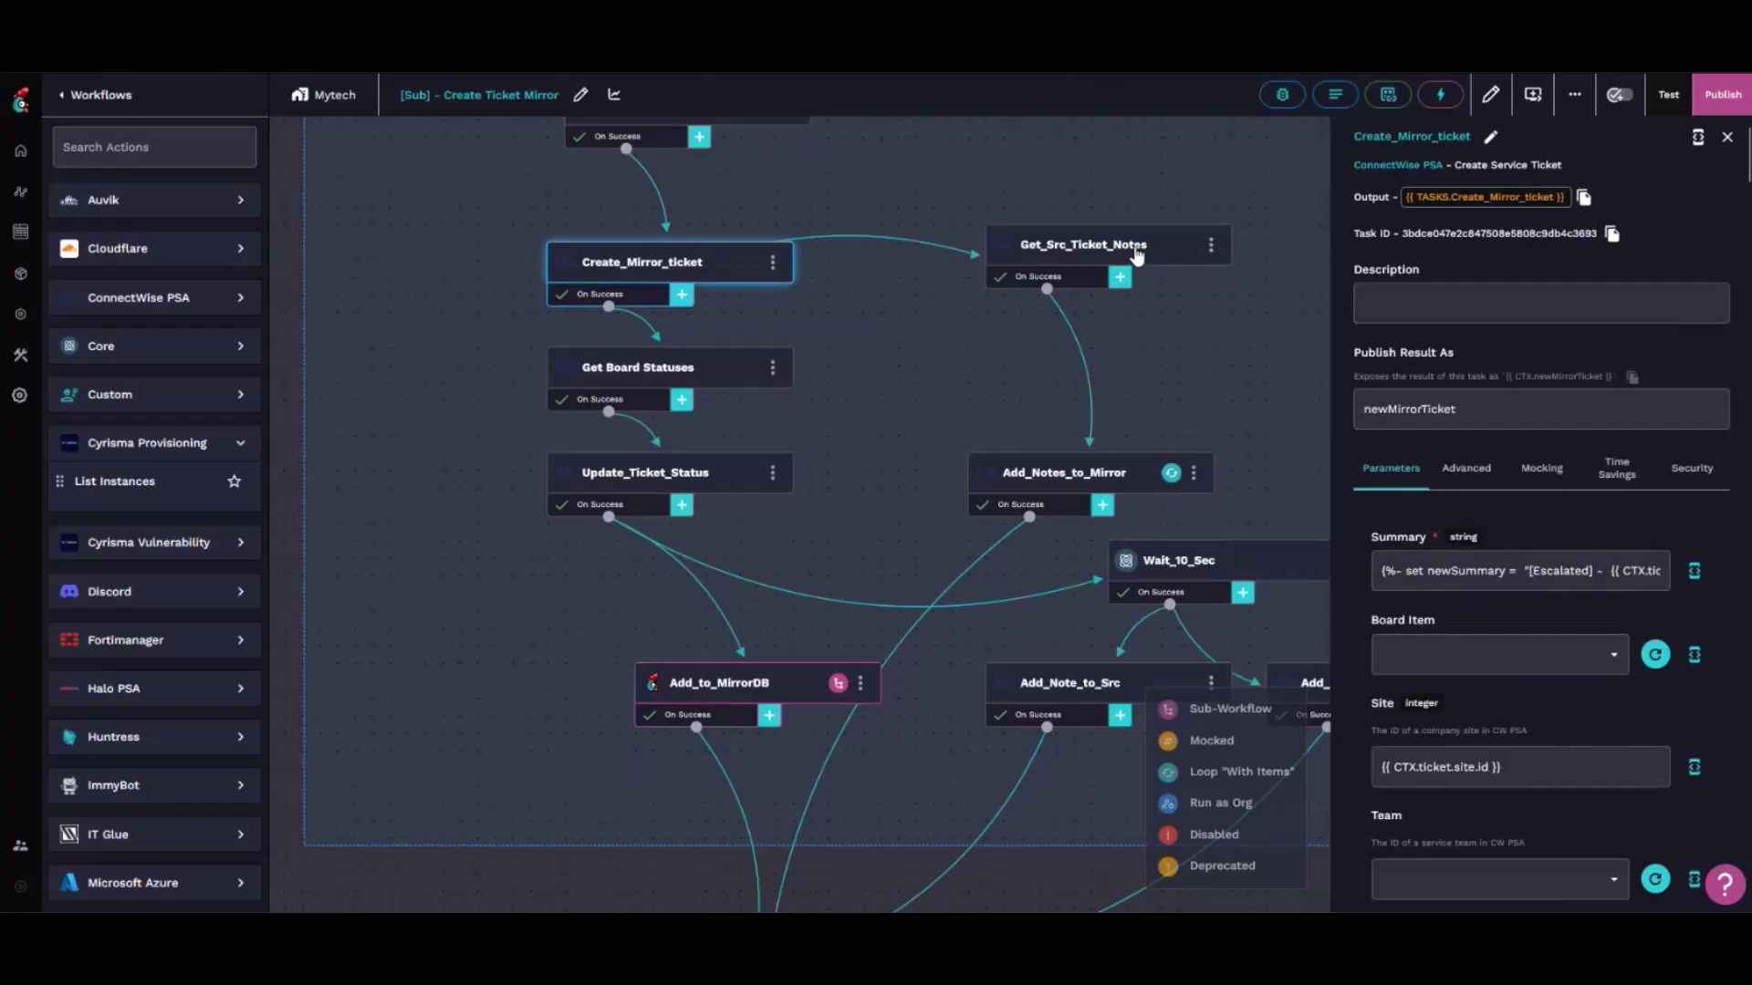
{"action": "left_click", "coordinate": [1136, 256]}
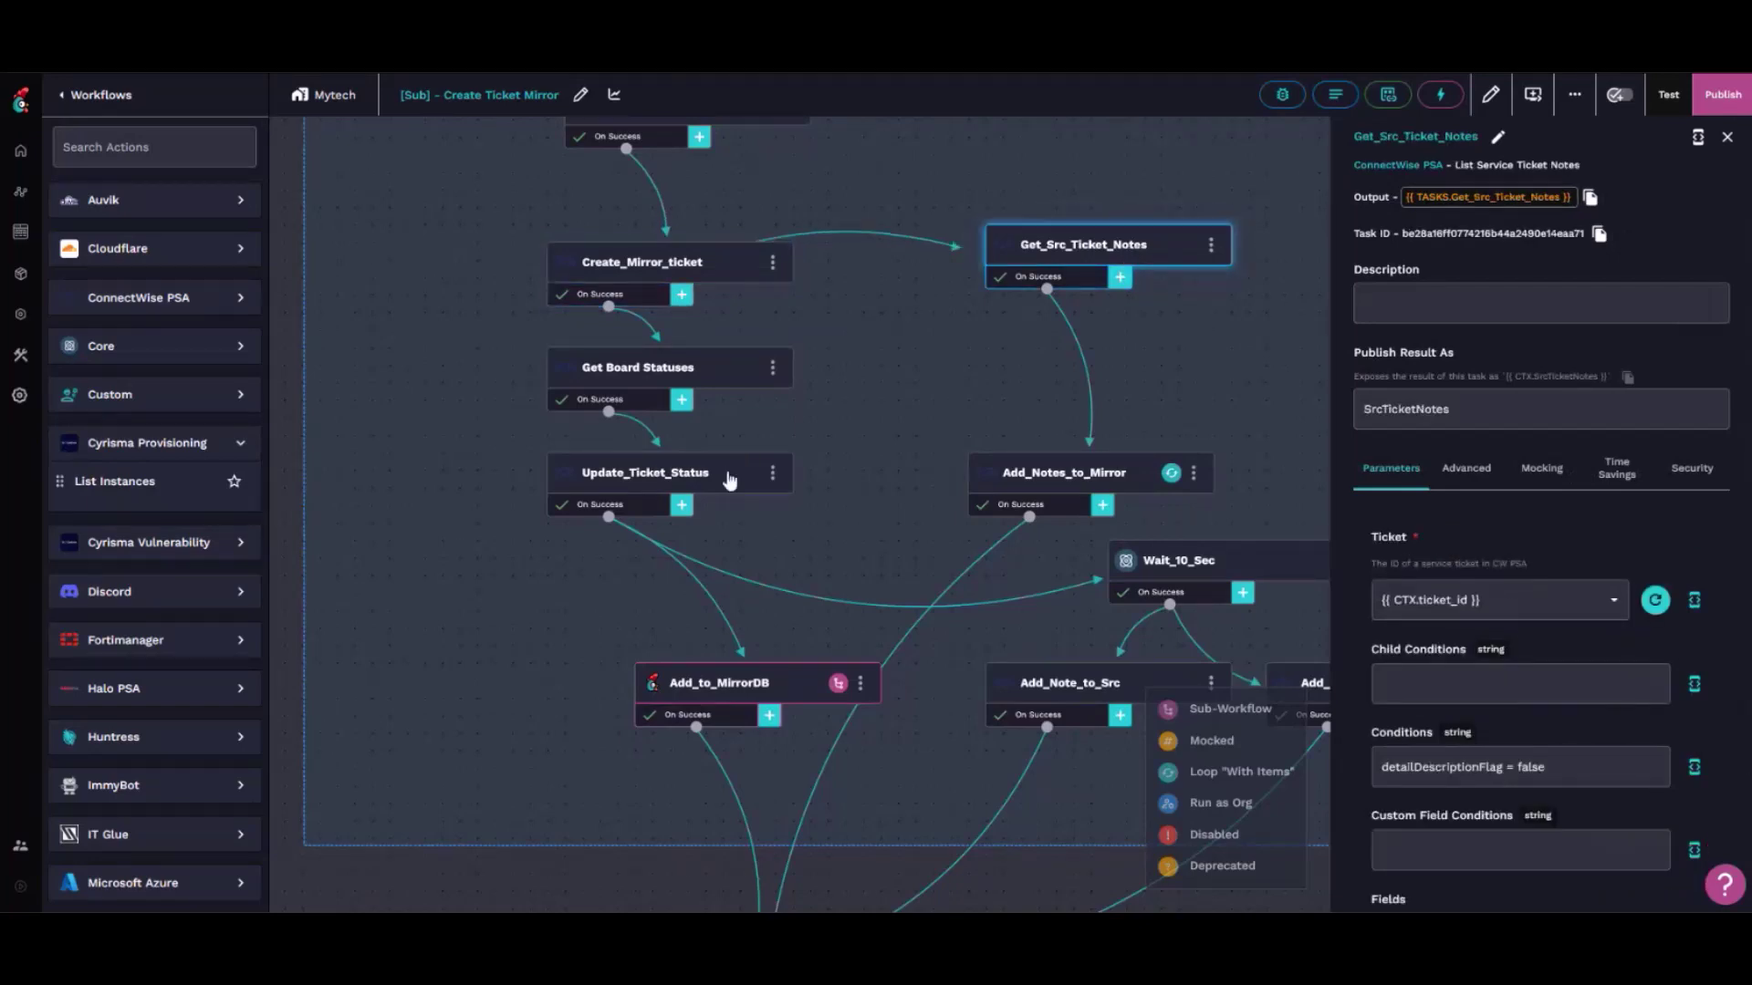
Inspect Add_Note_to_Src near the END task, then return to the Workflows list
{"action": "left_click_drag", "start_coordinate": [626, 894], "coordinate": [413, 726]}
{"action": "left_click", "coordinate": [894, 518]}
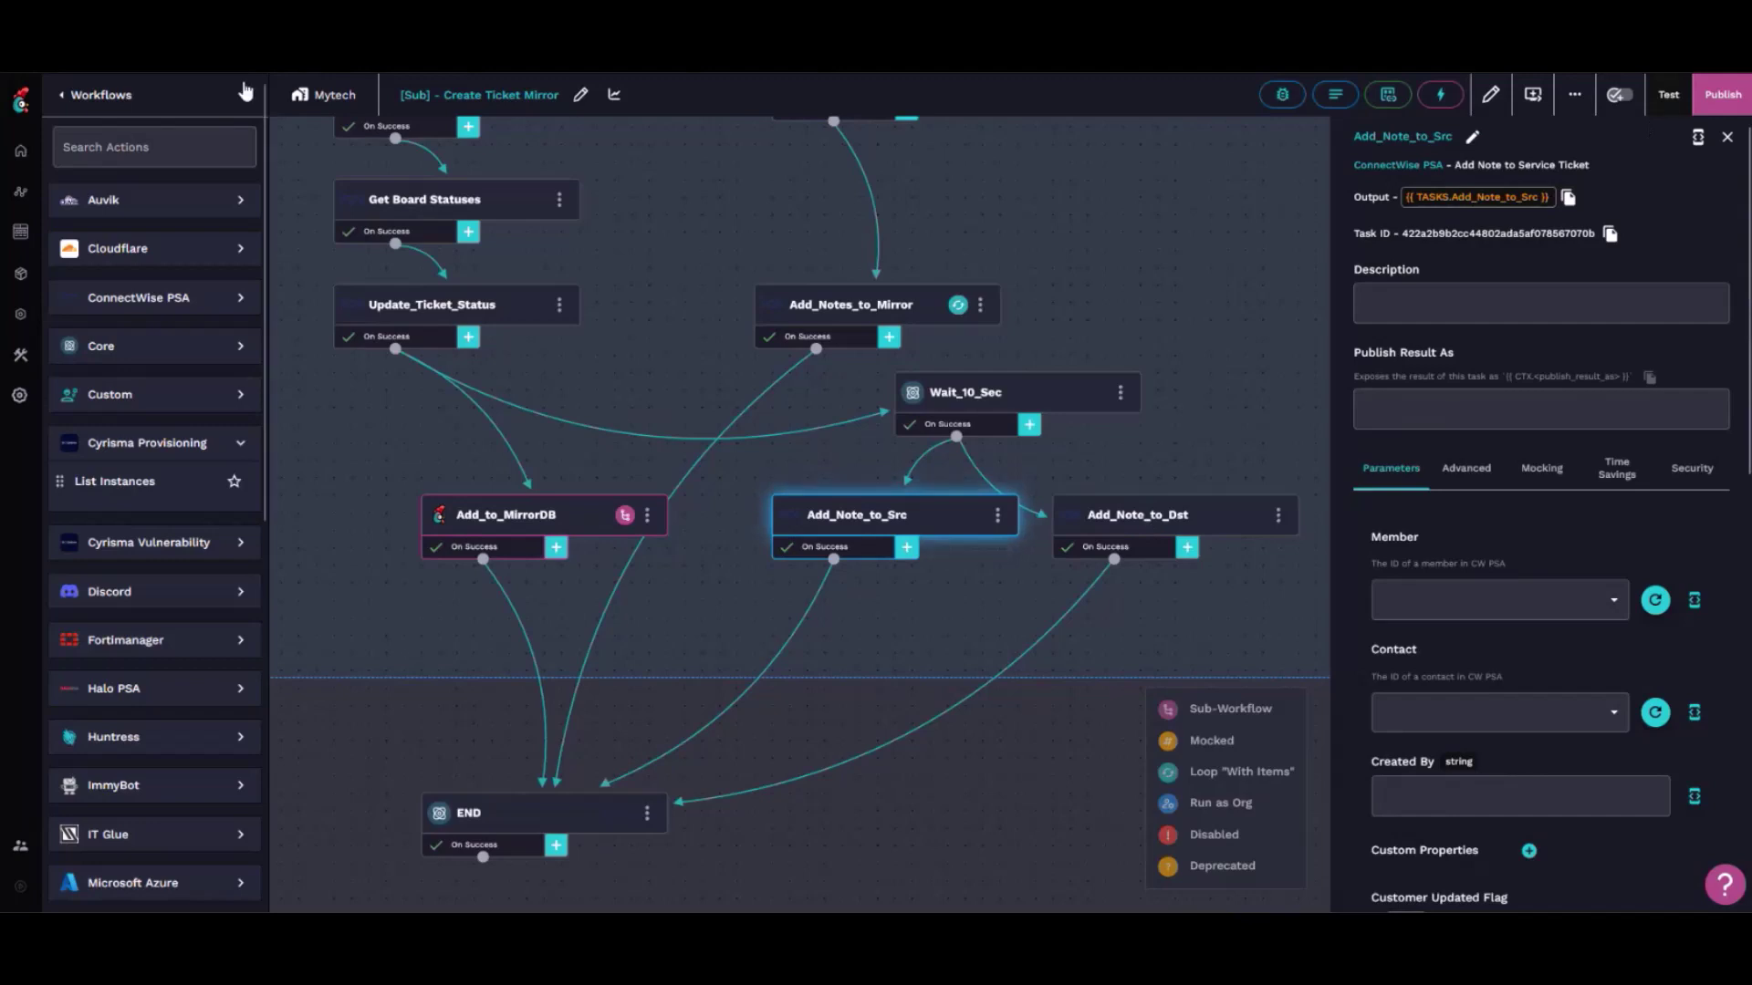
{"action": "left_click", "coordinate": [105, 96]}
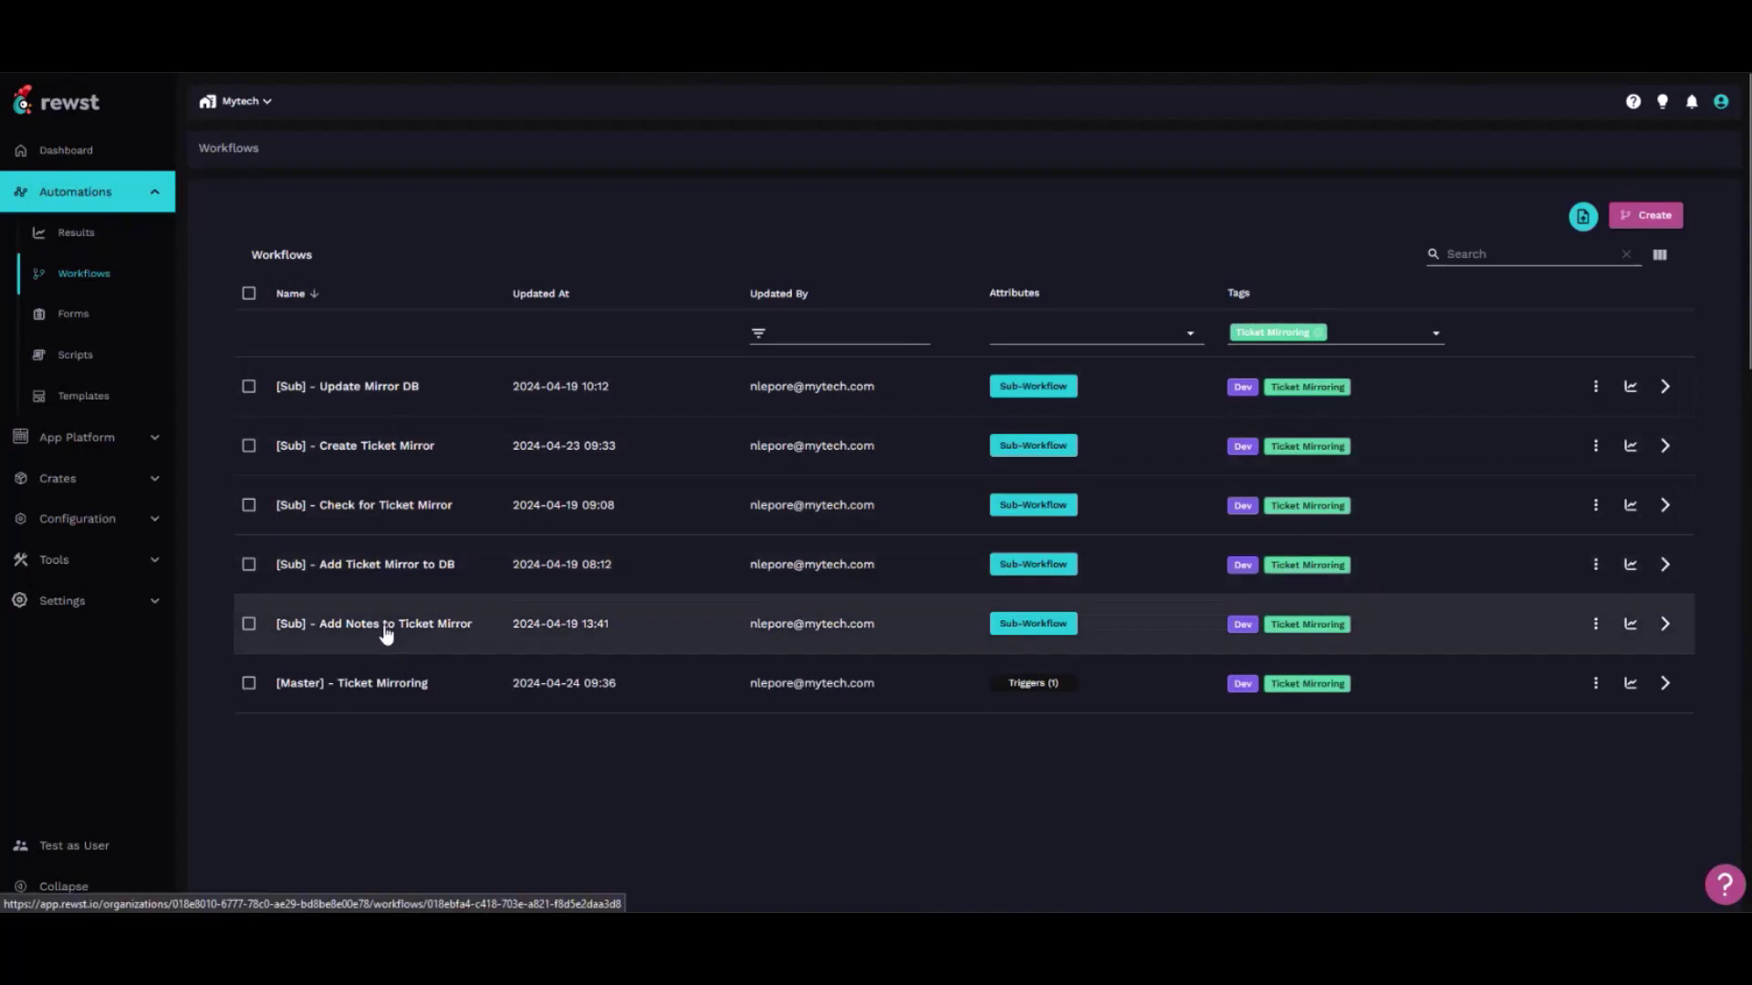
Open '[Sub] - Add Notes to Ticket Mirror' and inspect Get_Src_Ticket_Notes and Get_Dst_Ticket_Notes
{"action": "left_click", "coordinate": [402, 622]}
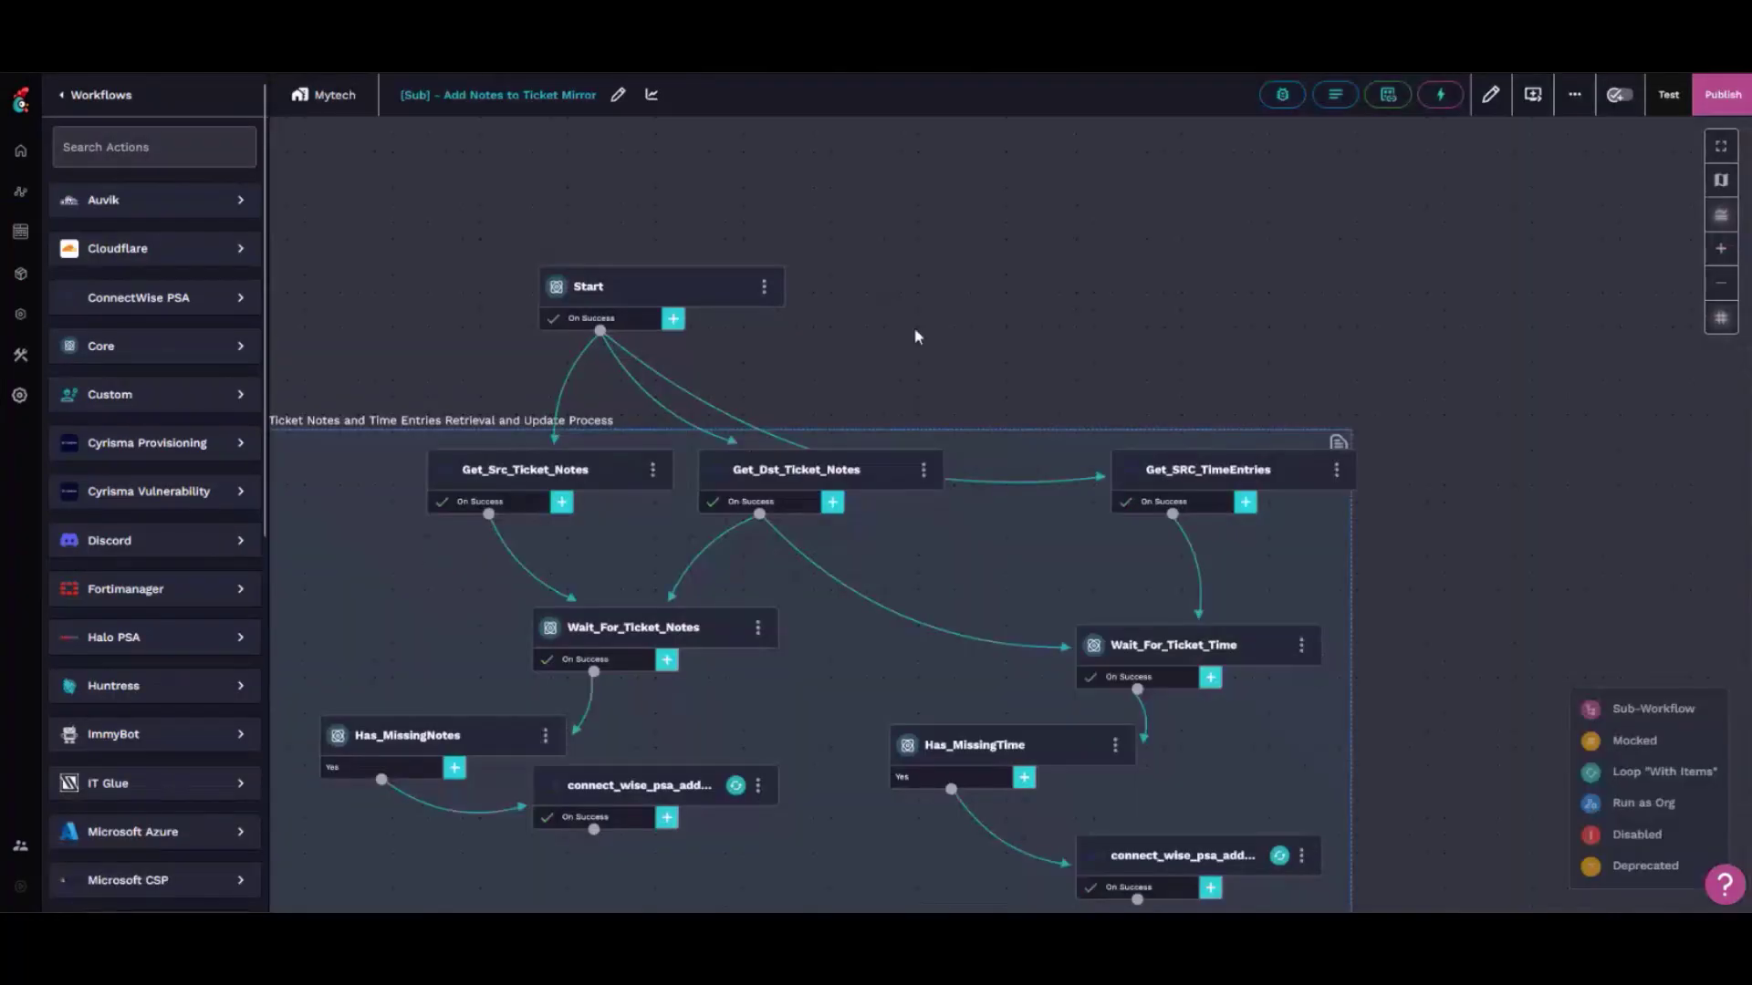
{"action": "left_click_drag", "start_coordinate": [912, 326], "coordinate": [1031, 139]}
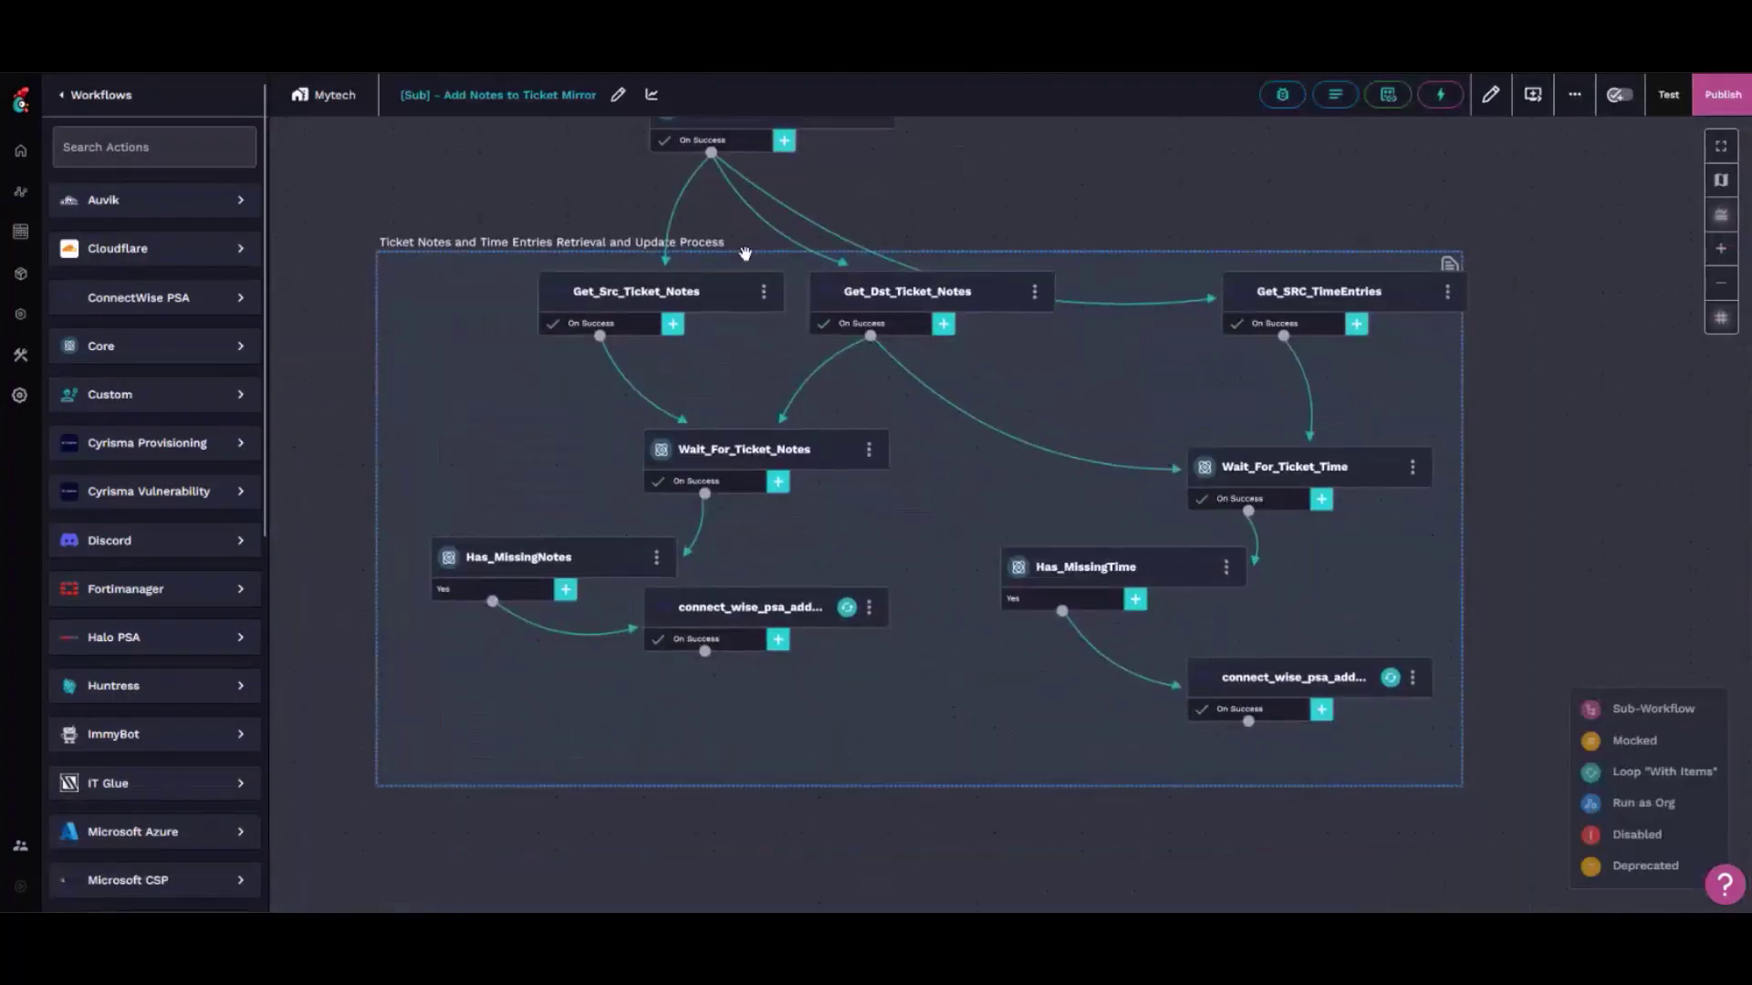
{"action": "left_click", "coordinate": [686, 293]}
{"action": "left_click_drag", "start_coordinate": [1092, 184], "coordinate": [1015, 193]}
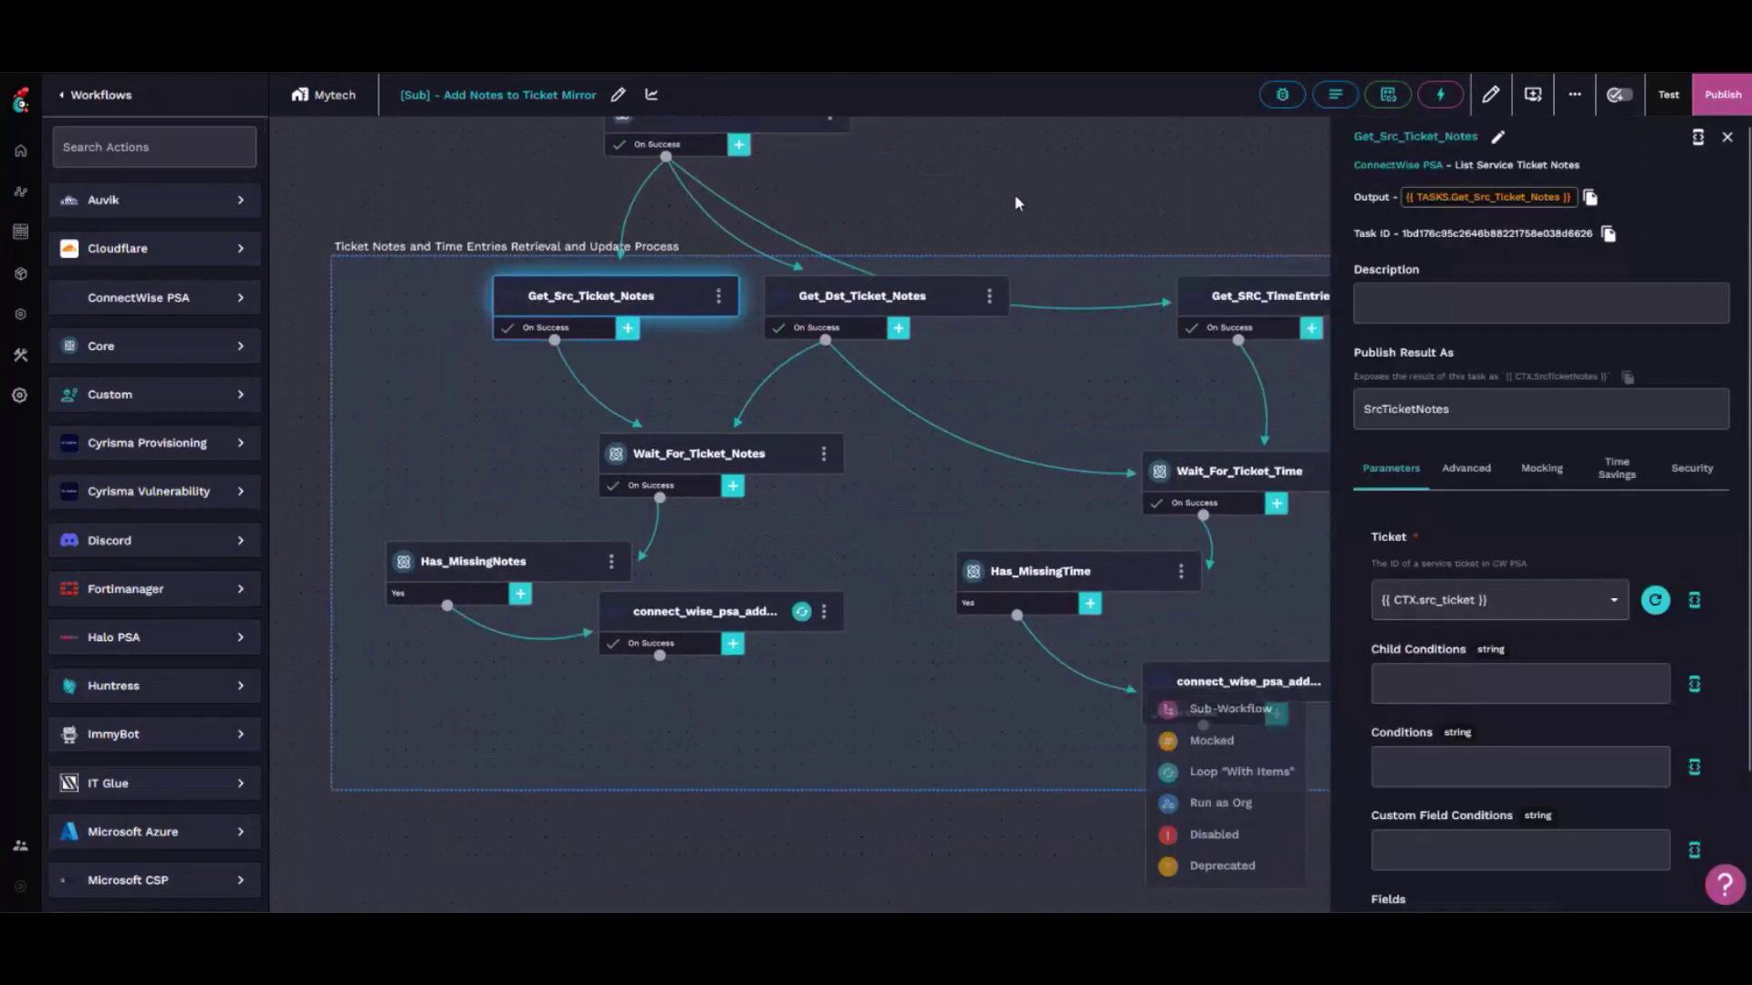
{"action": "left_click", "coordinate": [871, 301]}
Inspect the Get_SRC_TimeEntries request and the transition carrying the MissingNotes alias
{"action": "left_click_drag", "start_coordinate": [1207, 253], "coordinate": [1113, 245]}
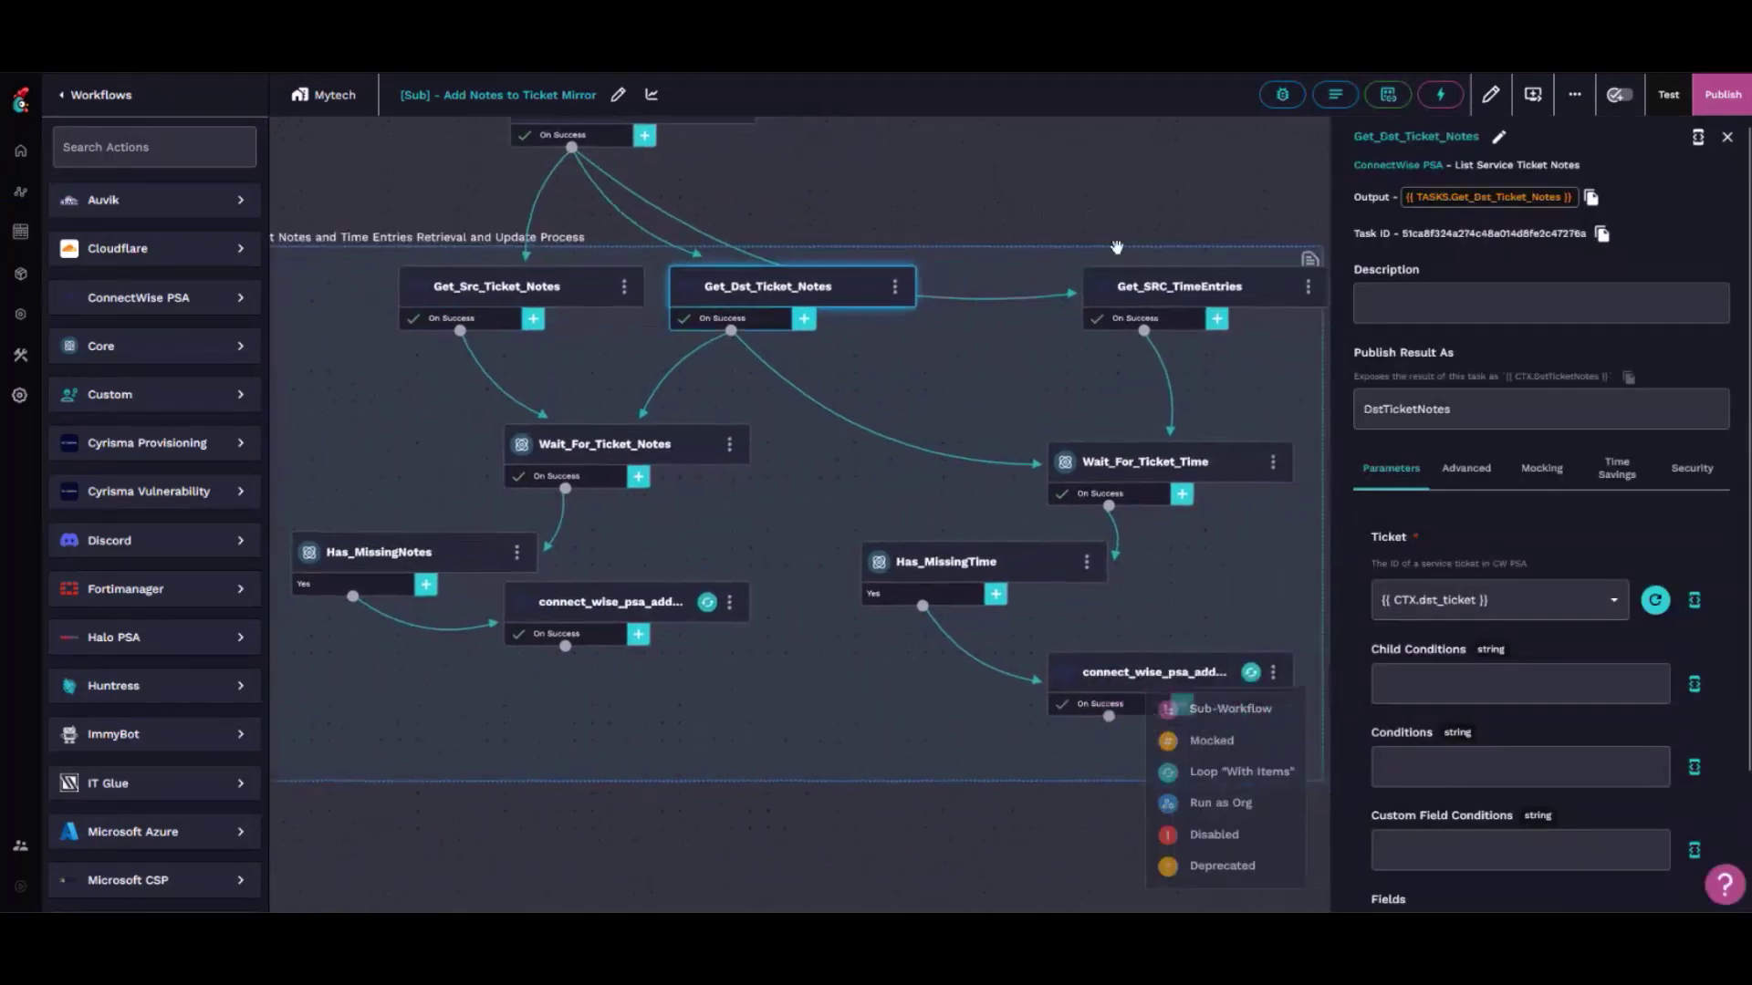
{"action": "left_click", "coordinate": [1181, 301]}
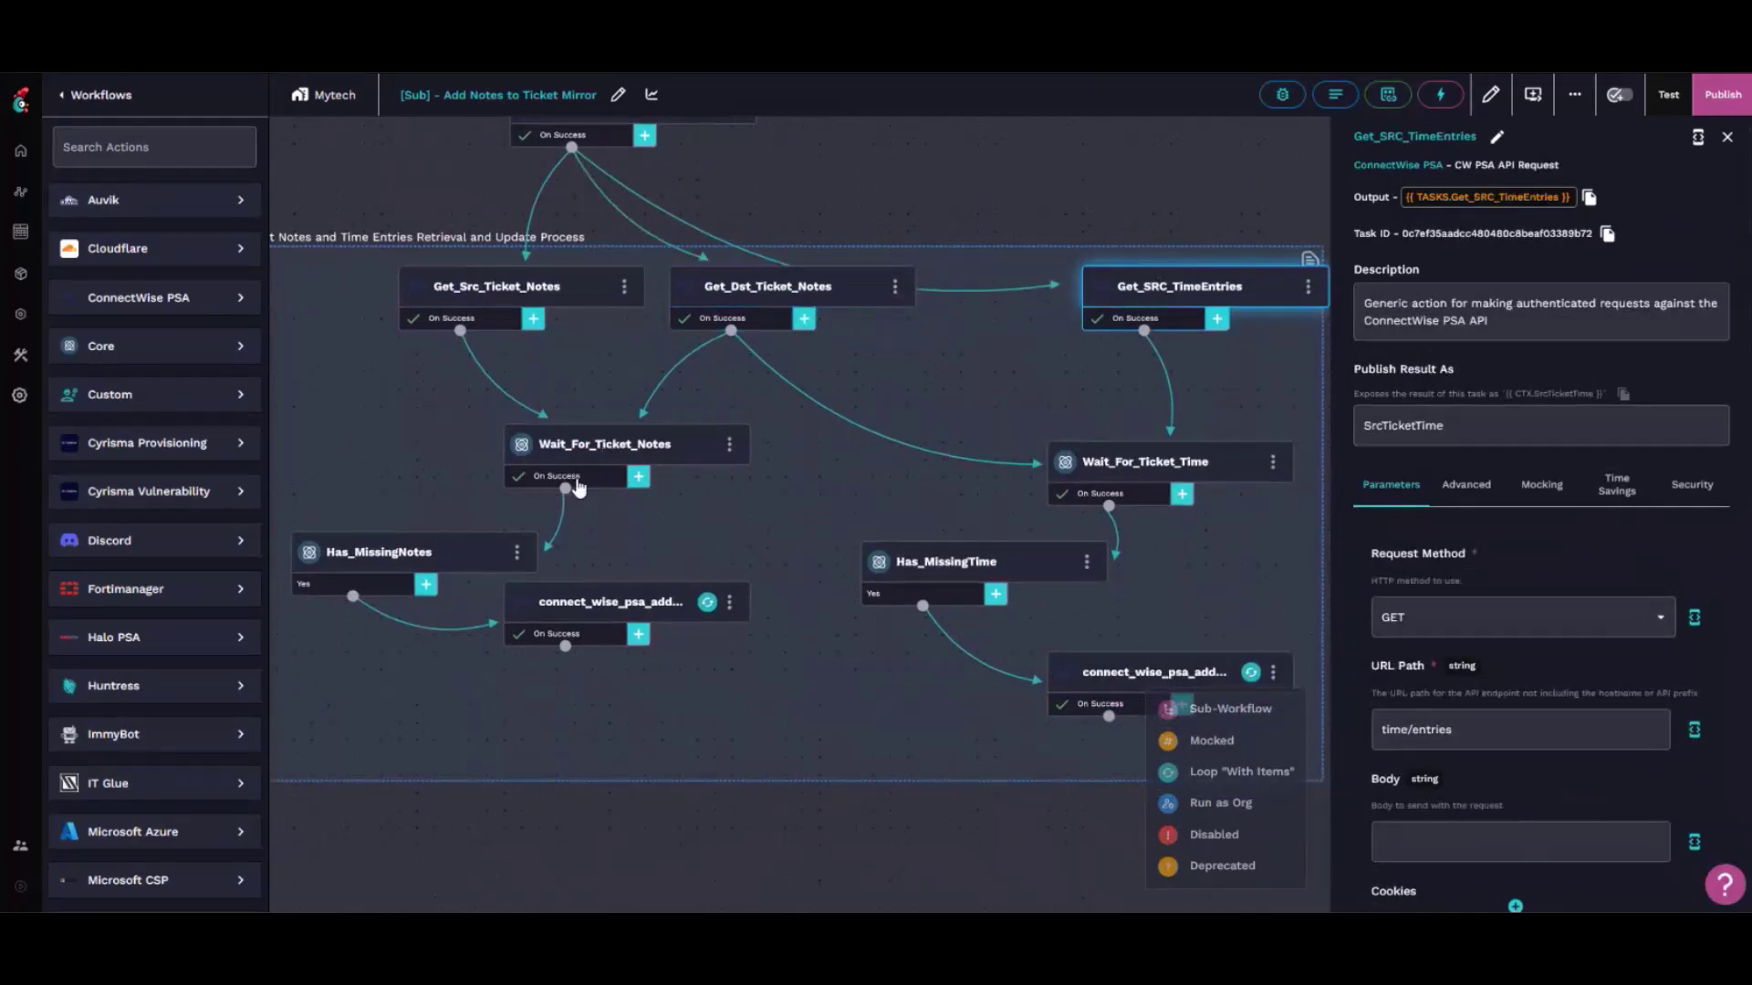
{"action": "left_click", "coordinate": [564, 506]}
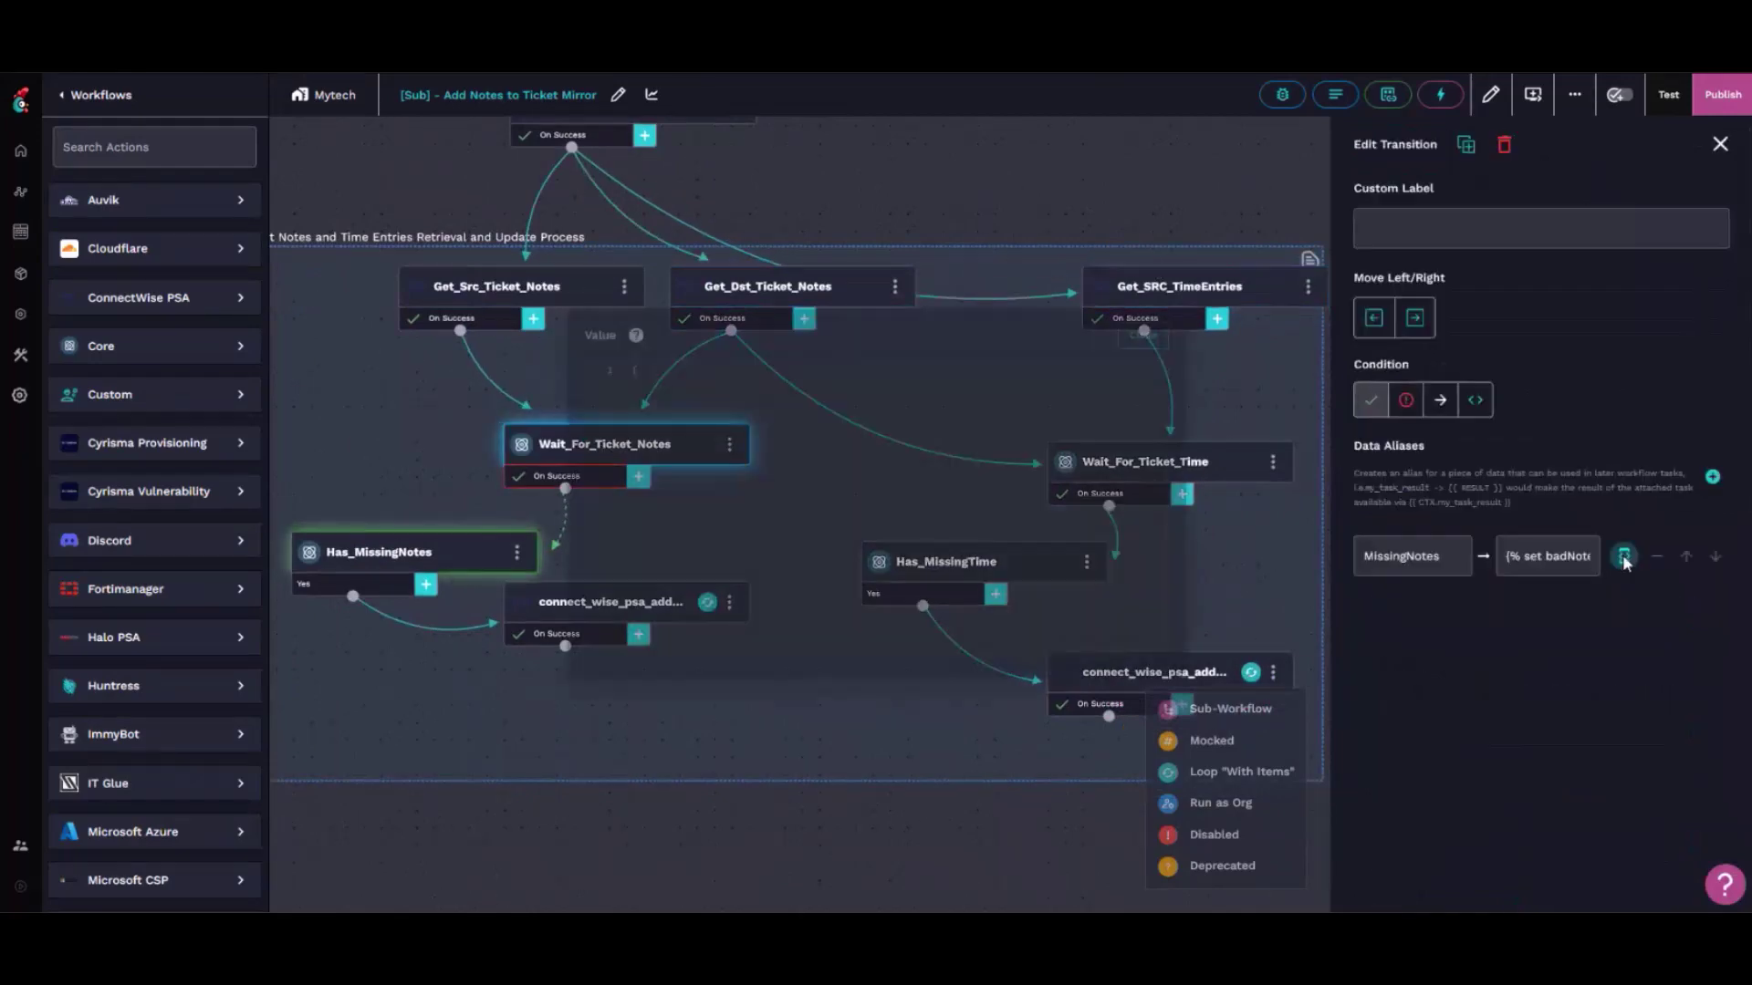
{"action": "left_click", "coordinate": [1624, 556]}
{"action": "scroll", "coordinate": [876, 535], "scroll_direction": "down", "scroll_amount": 1}
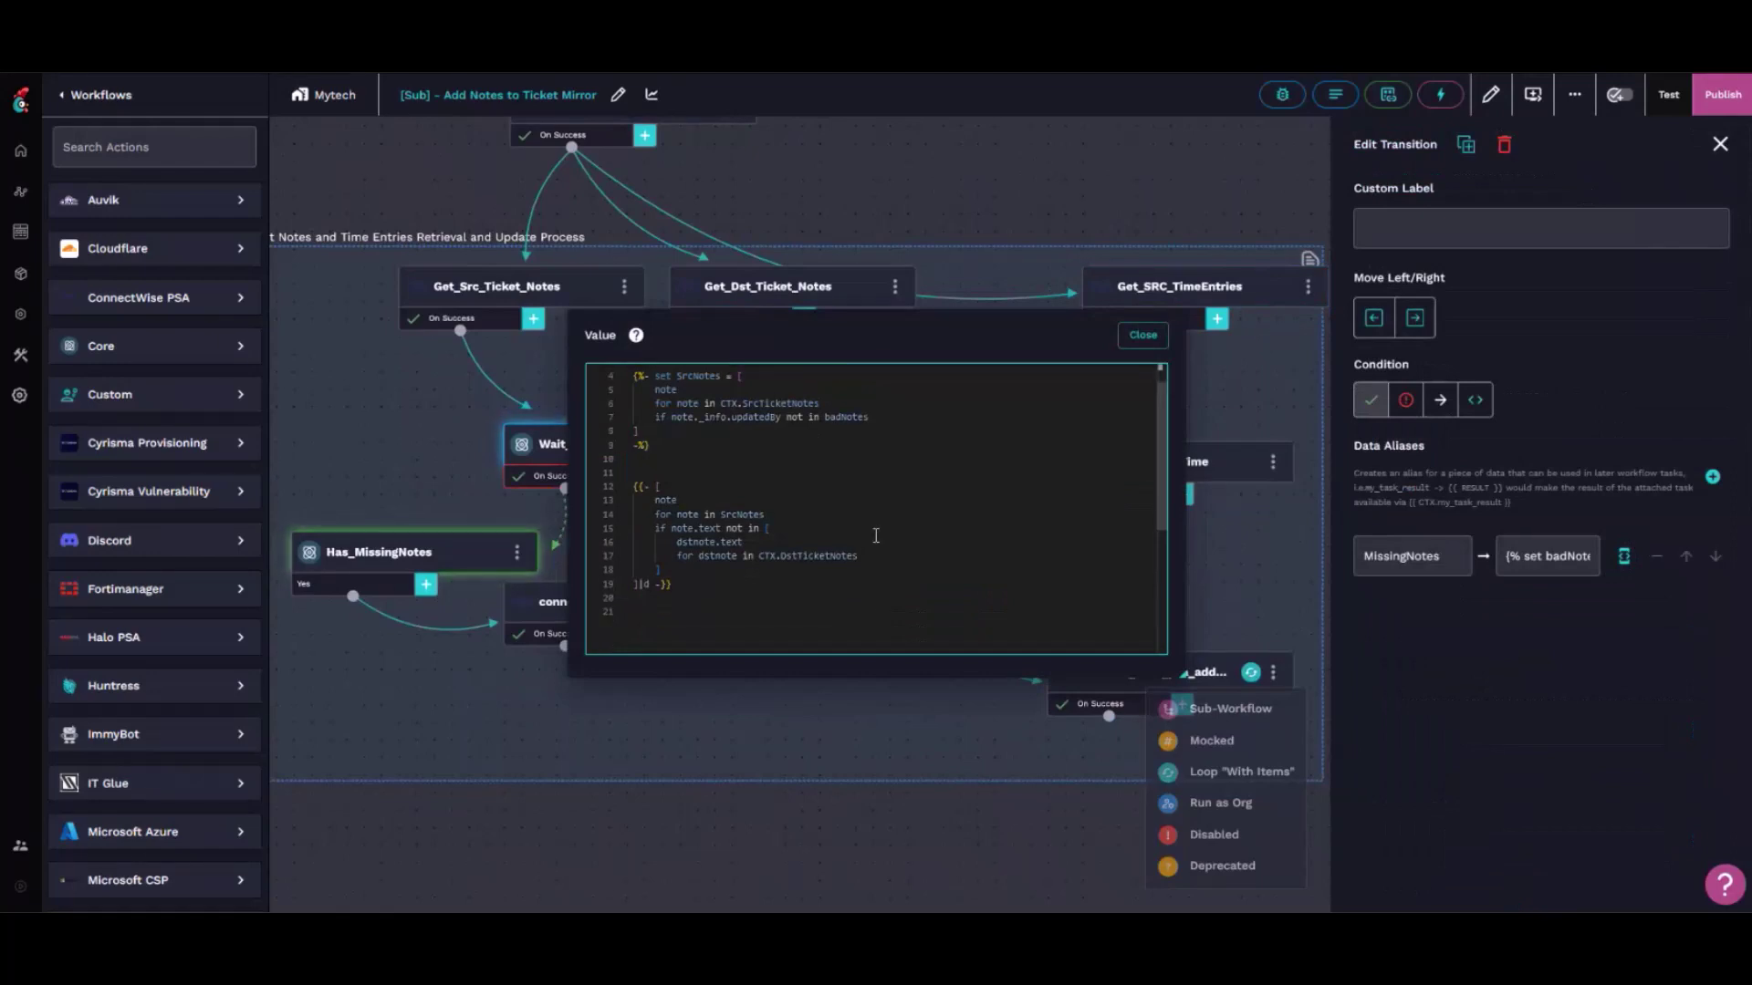
{"action": "scroll", "coordinate": [876, 536], "scroll_direction": "up", "scroll_amount": 1}
{"action": "left_click_drag", "start_coordinate": [874, 370], "coordinate": [571, 350]}
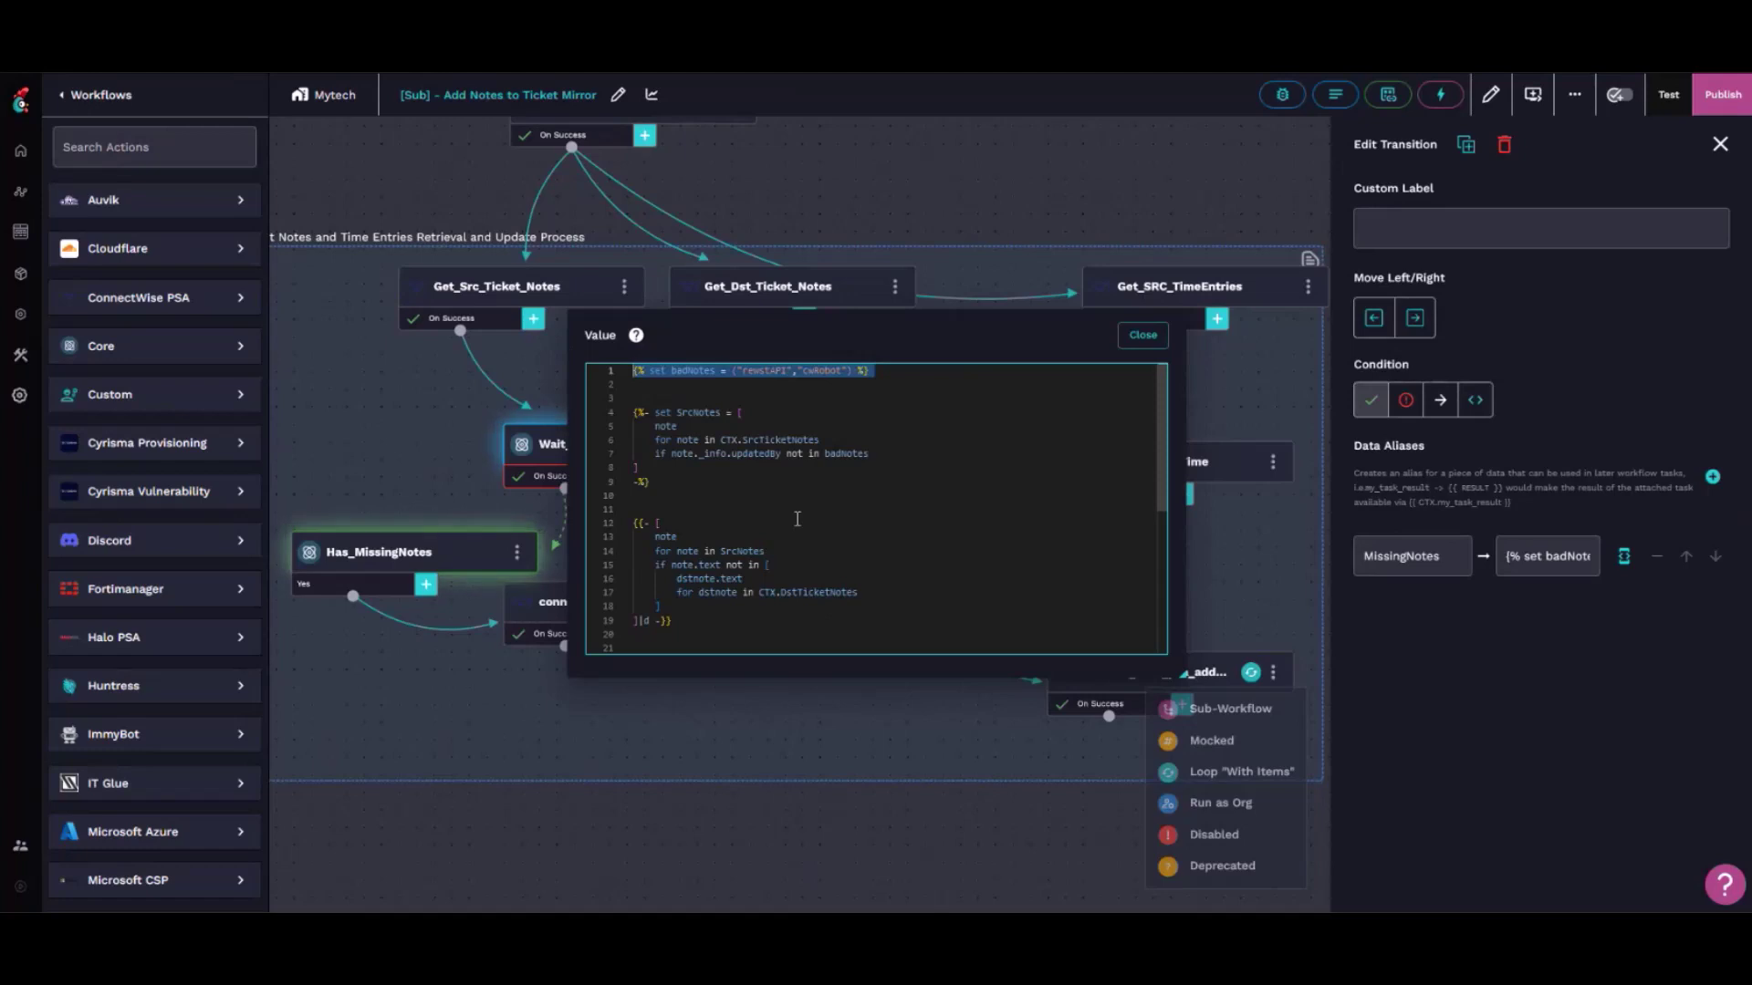
{"action": "key", "text": "Escape"}
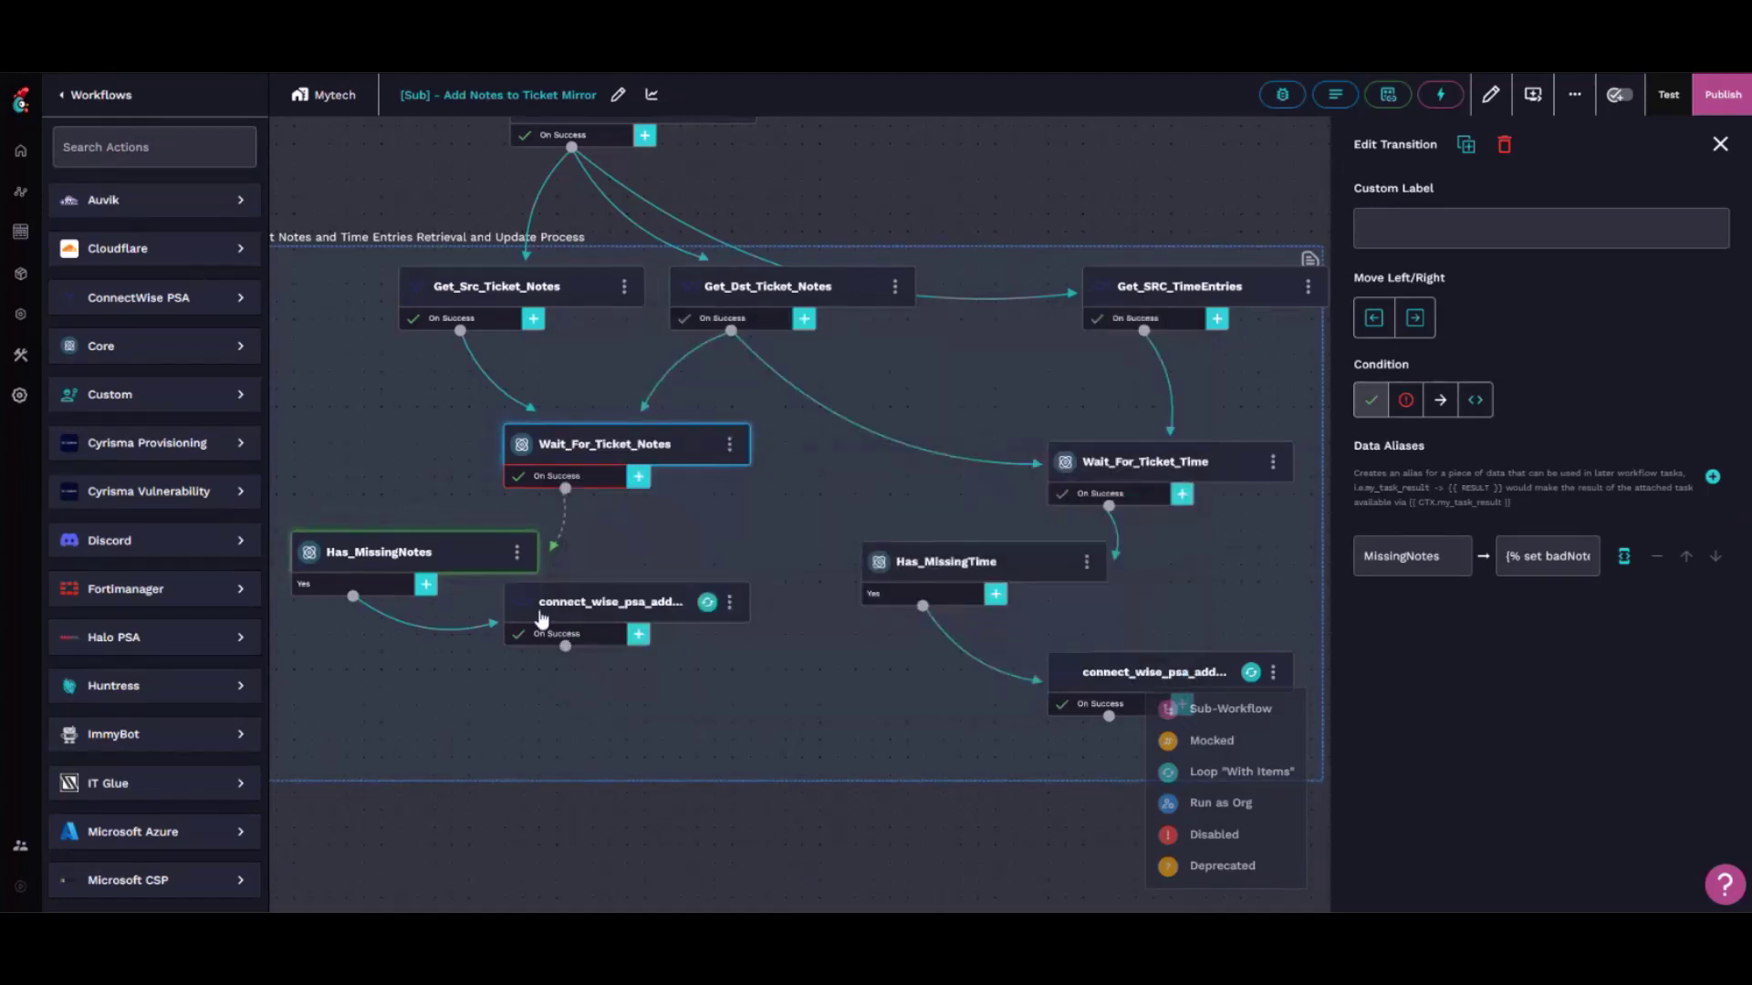
Inspect Has_MissingNotes and the ConnectWise add-note task, then return to Workflows
{"action": "left_click", "coordinate": [364, 557]}
{"action": "left_click", "coordinate": [605, 610]}
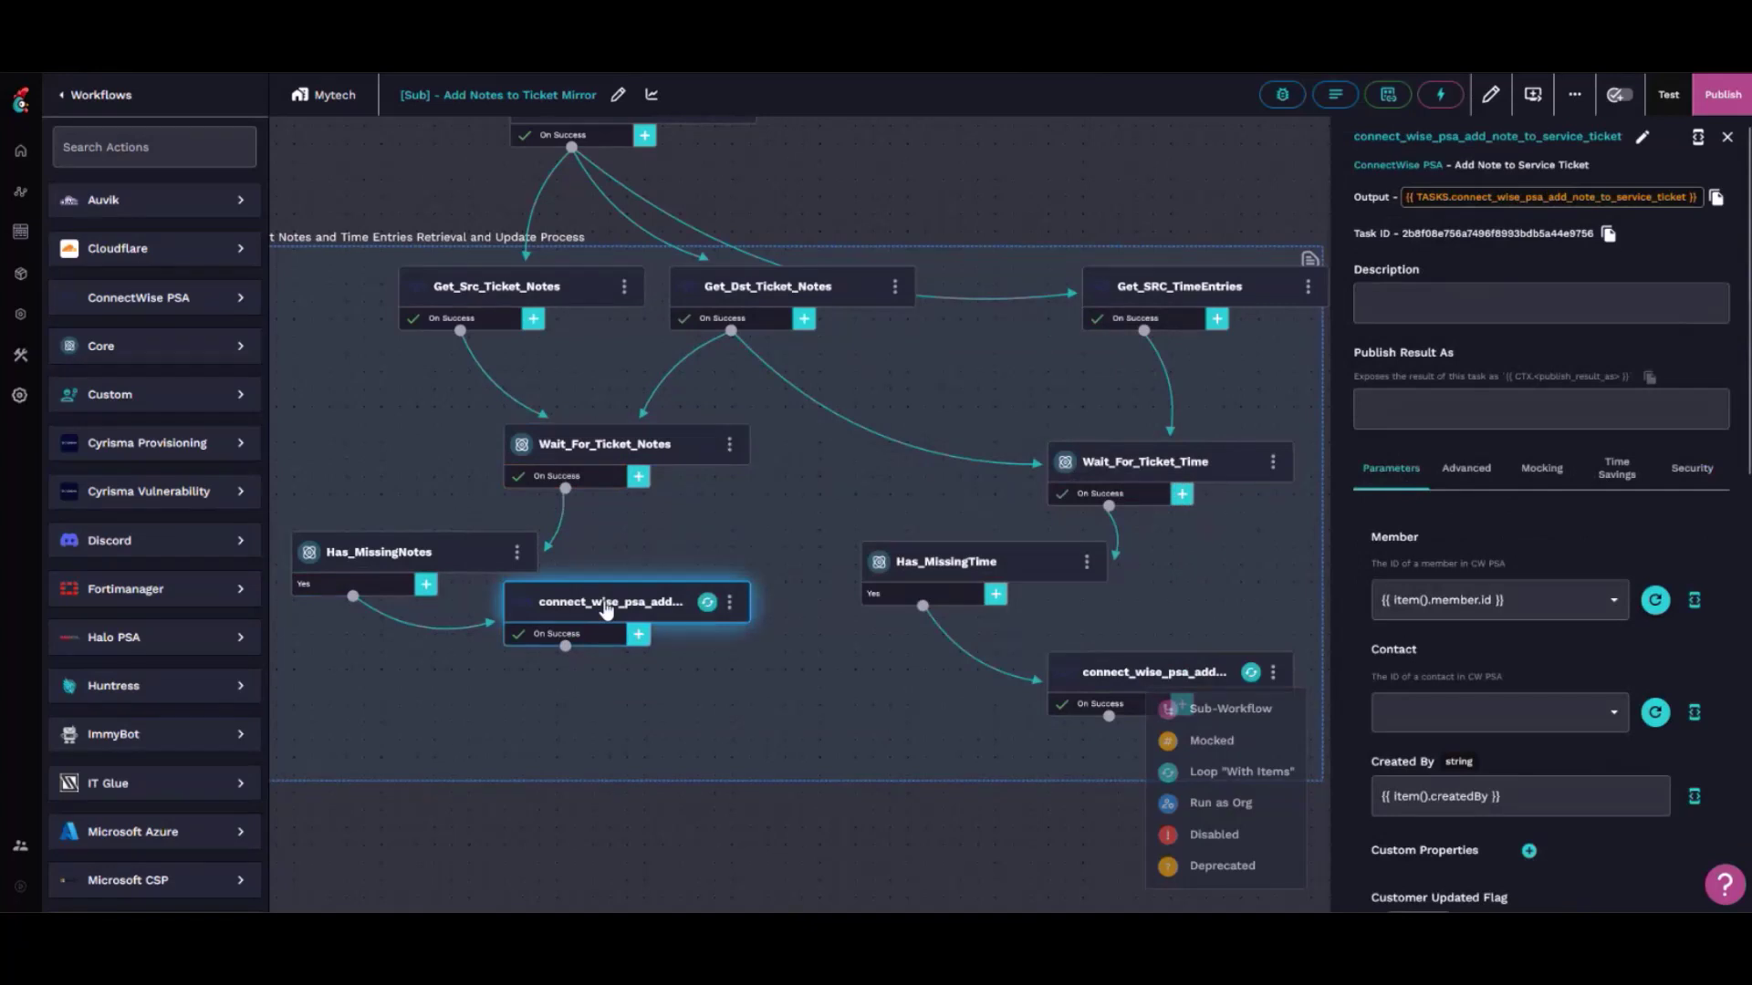
{"action": "left_click", "coordinate": [803, 211]}
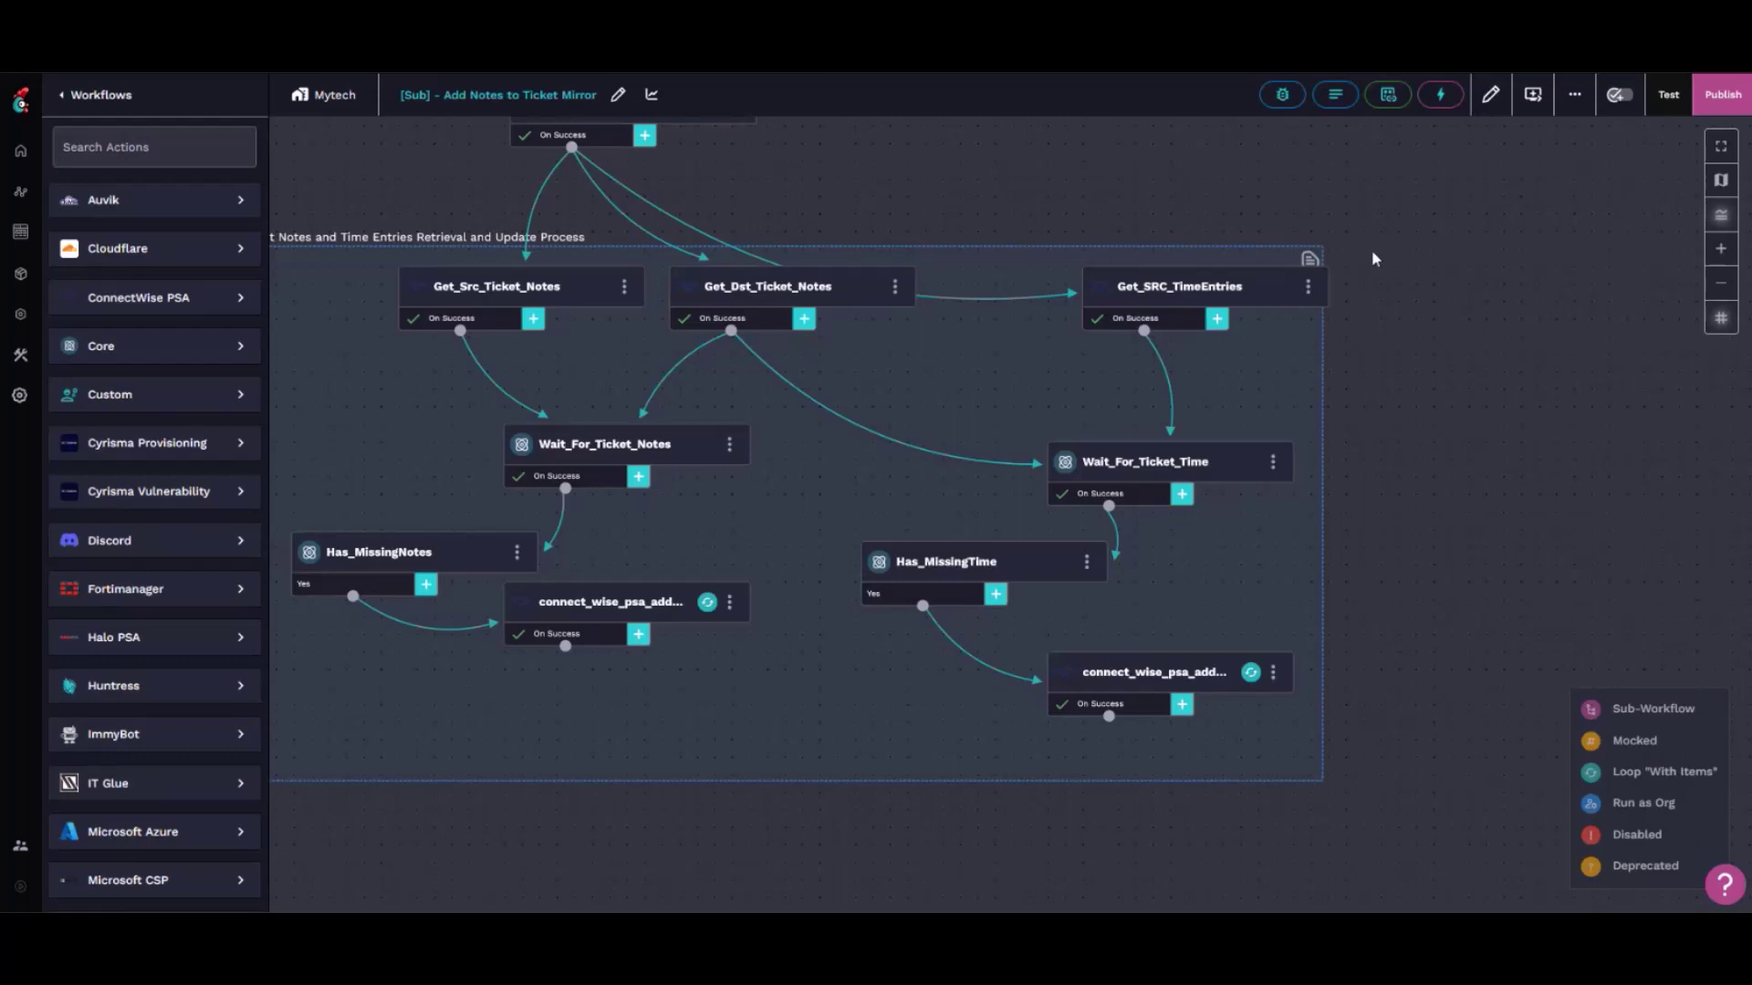
{"action": "left_click_drag", "start_coordinate": [1460, 363], "coordinate": [1505, 358]}
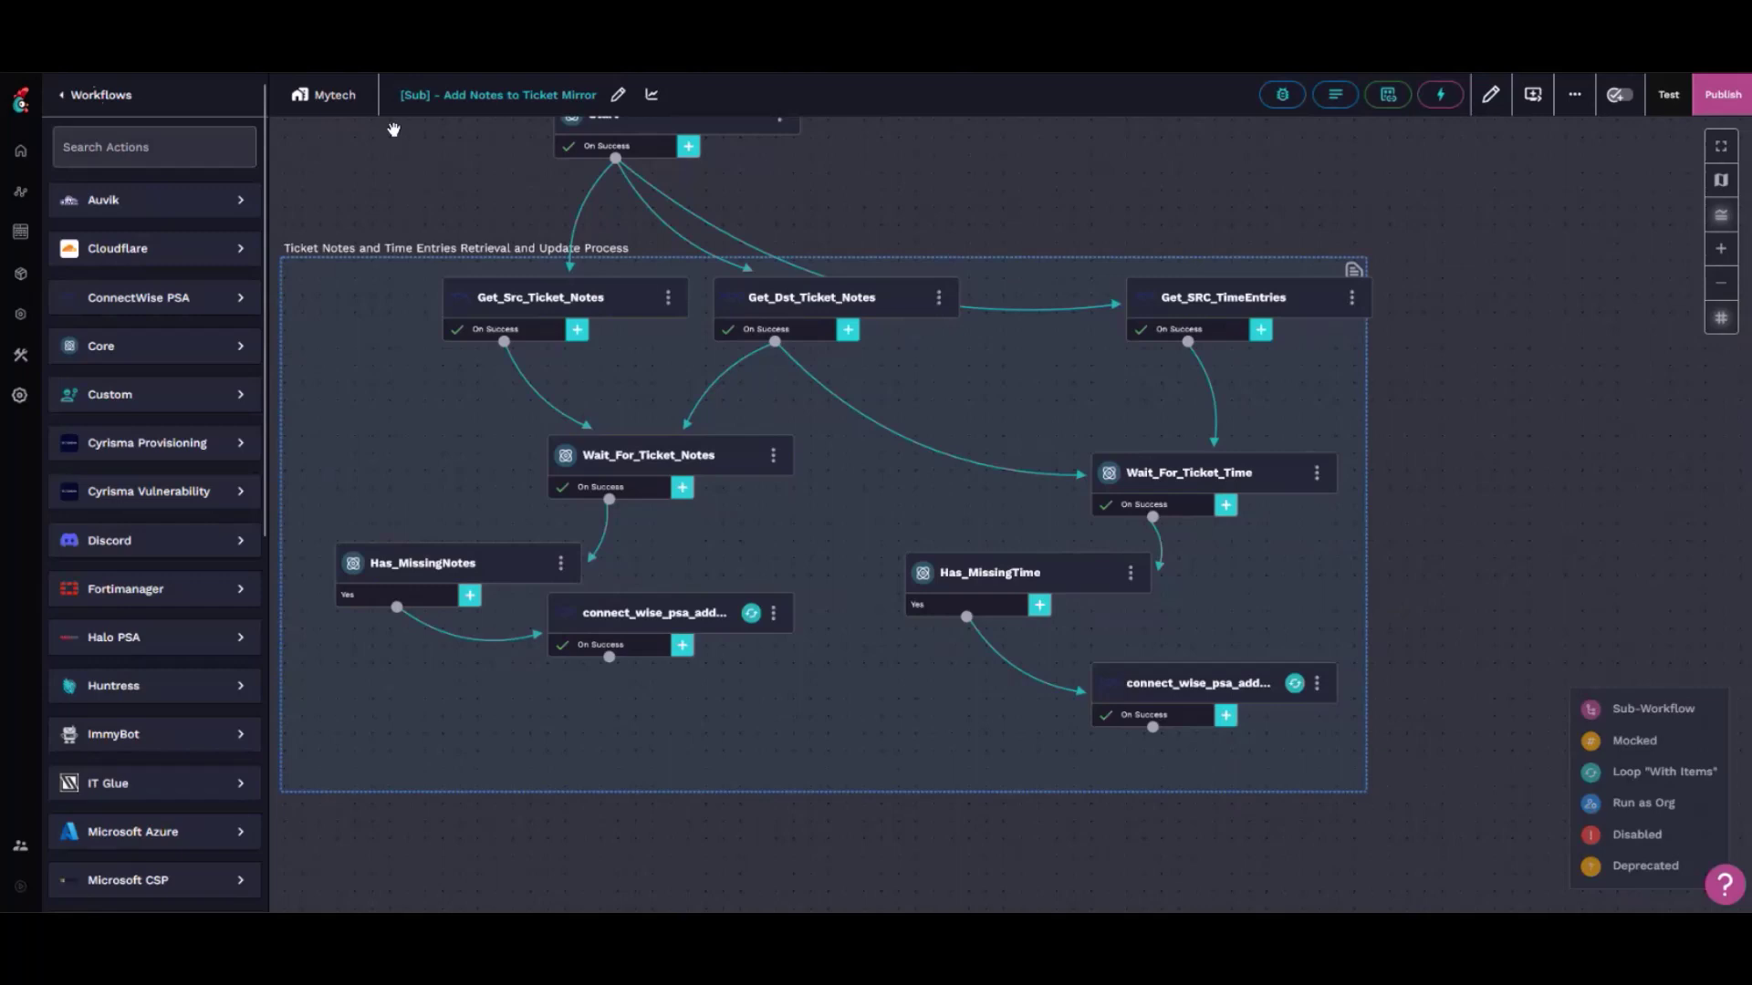
{"action": "left_click", "coordinate": [95, 95]}
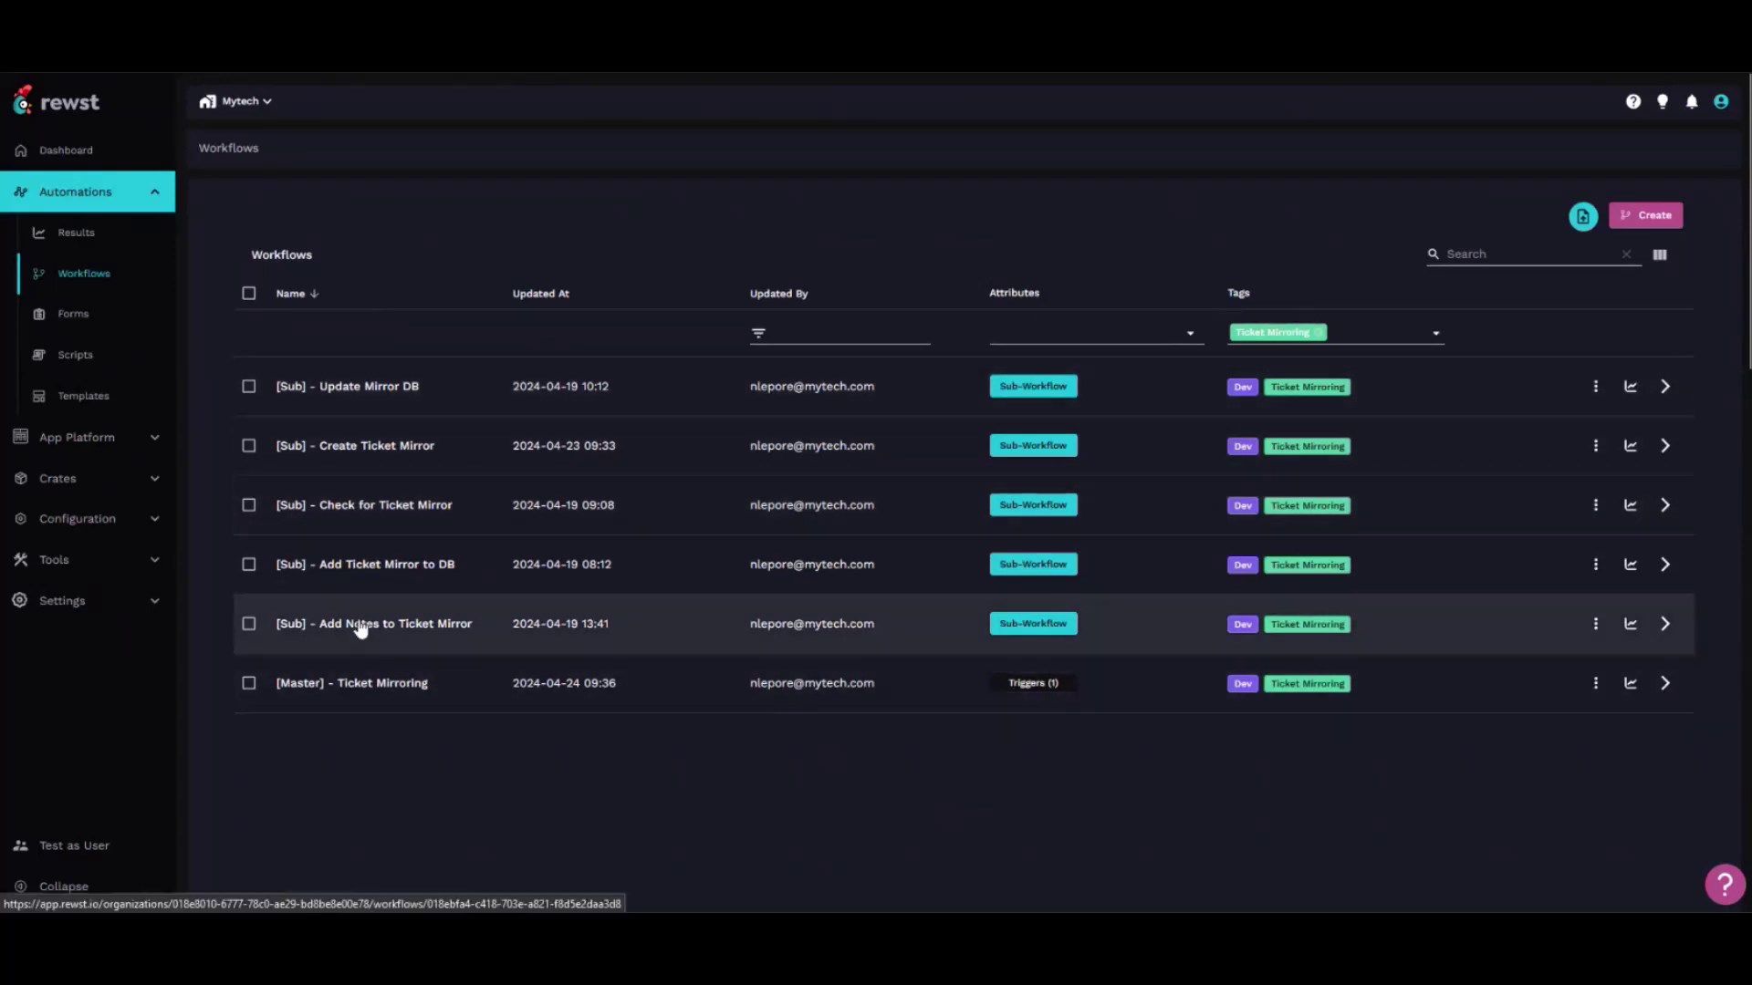
Expand Add_DB_Record's SQL query inserting source and destination tickets into ticketMirrors
{"action": "left_click", "coordinate": [369, 564]}
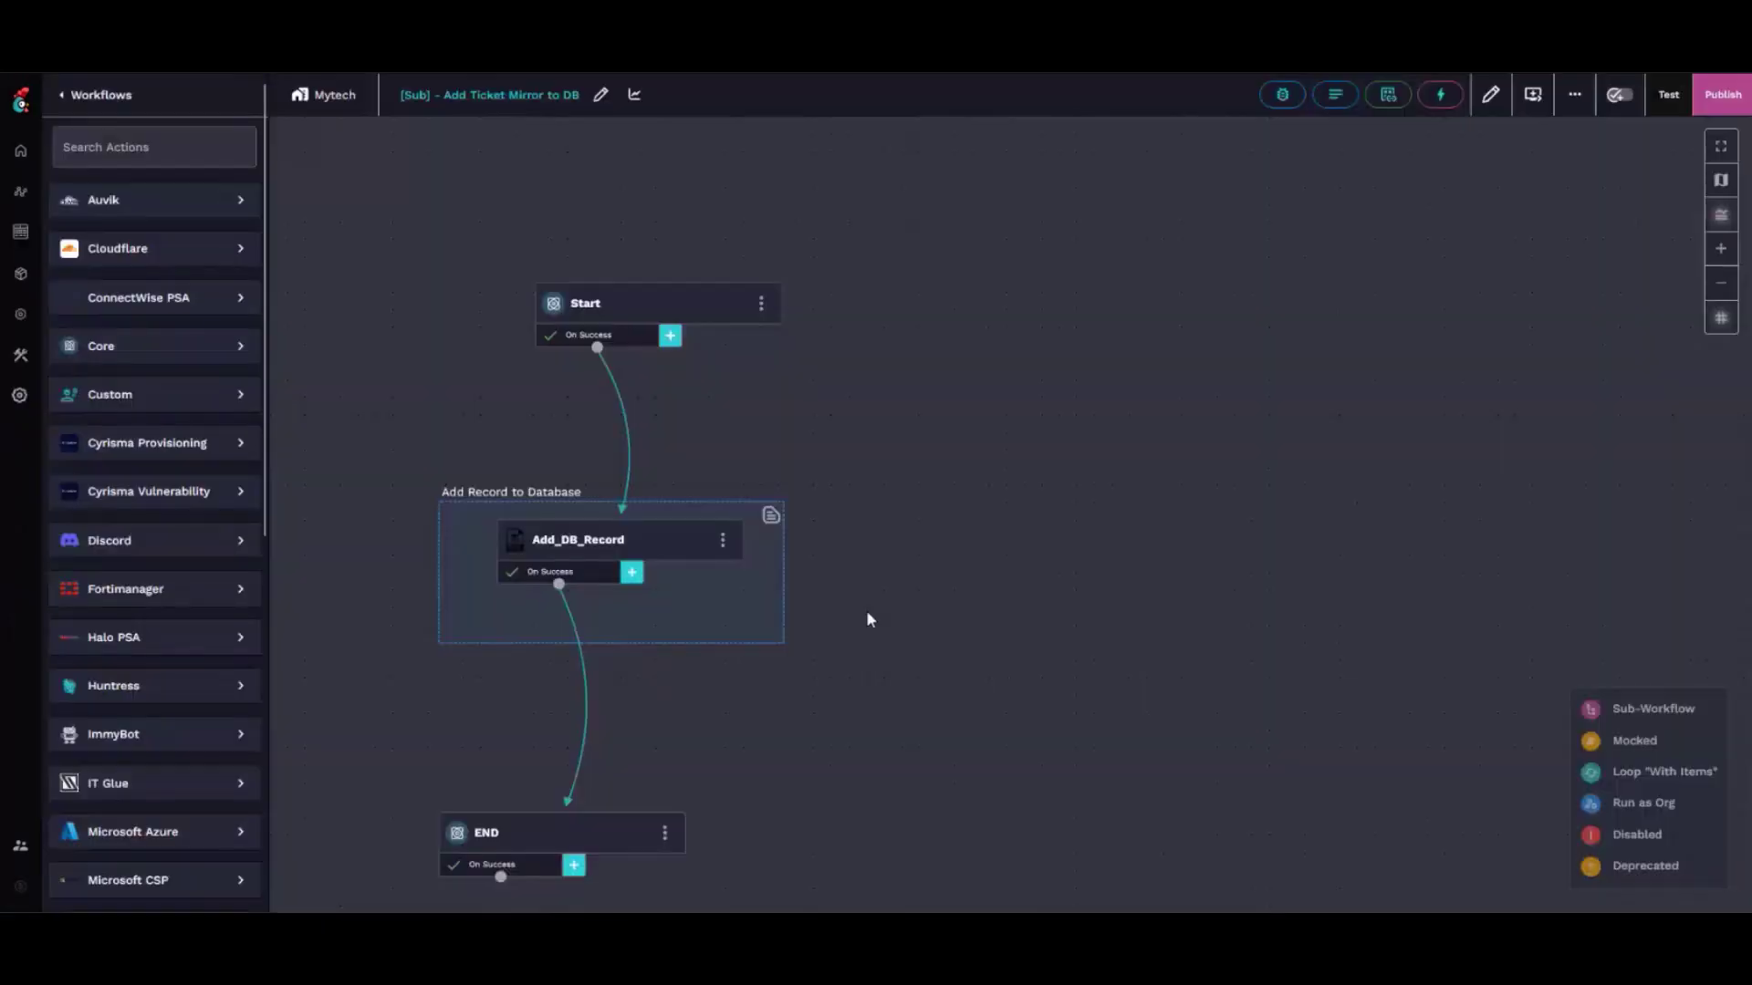
{"action": "left_click", "coordinate": [912, 372]}
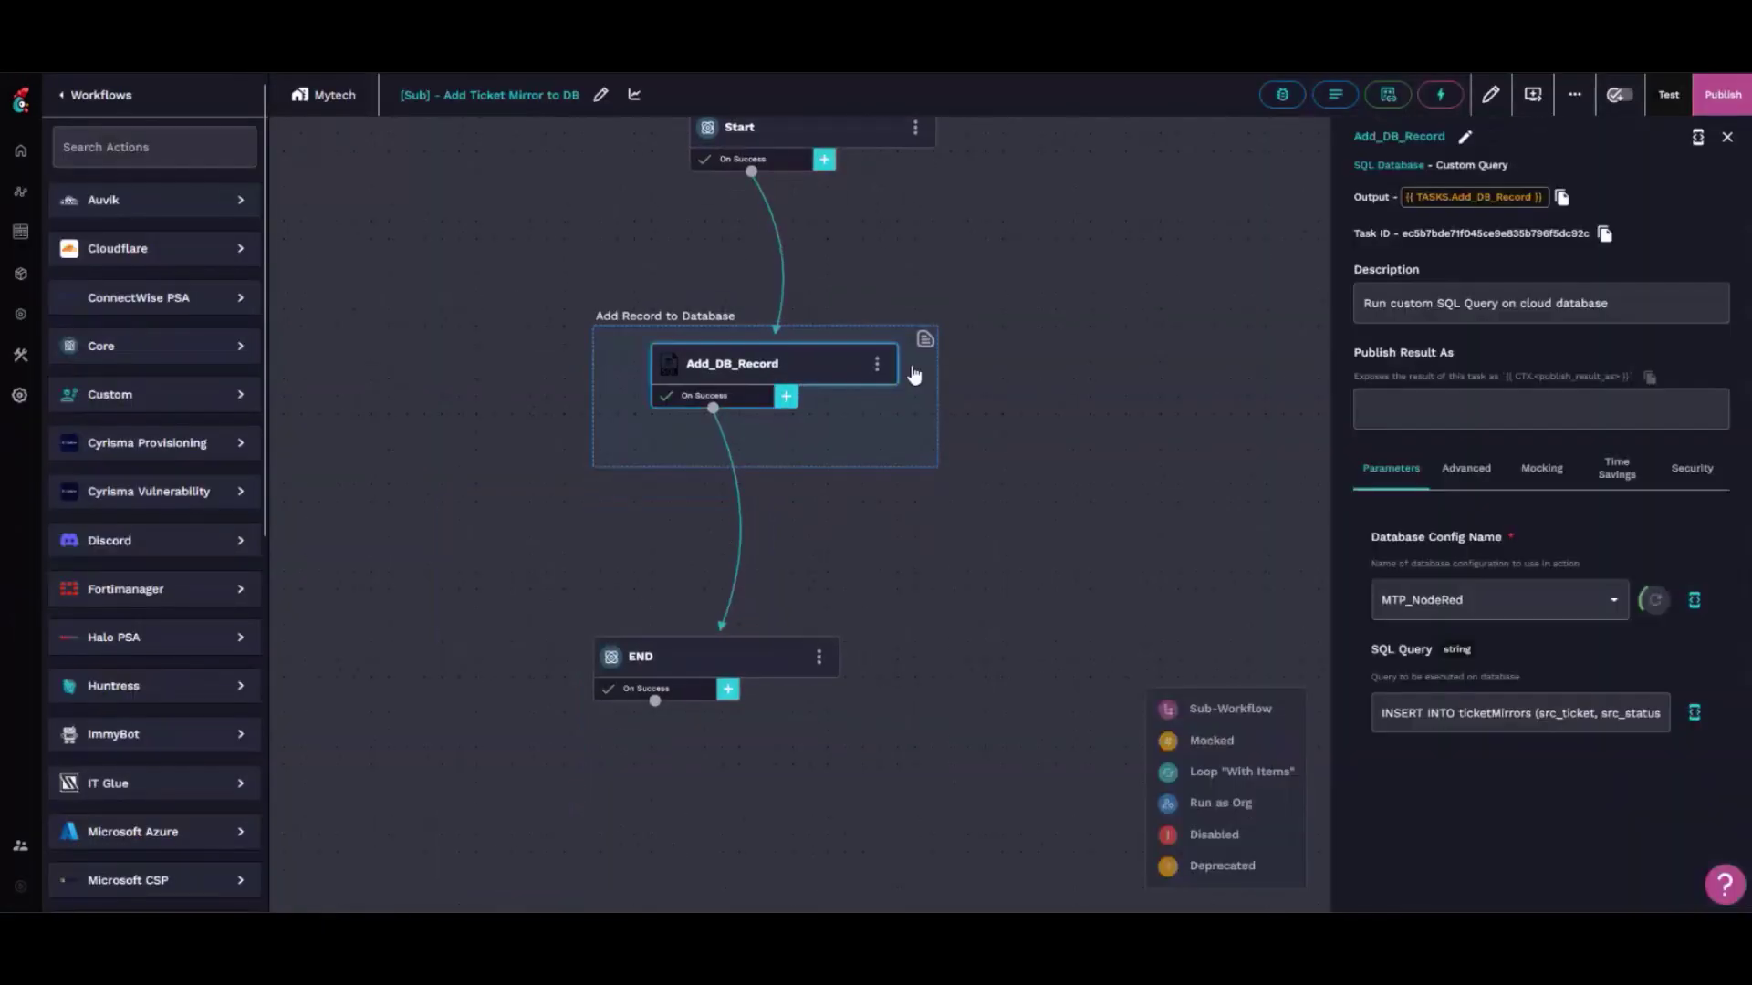
{"action": "left_click", "coordinate": [1694, 713]}
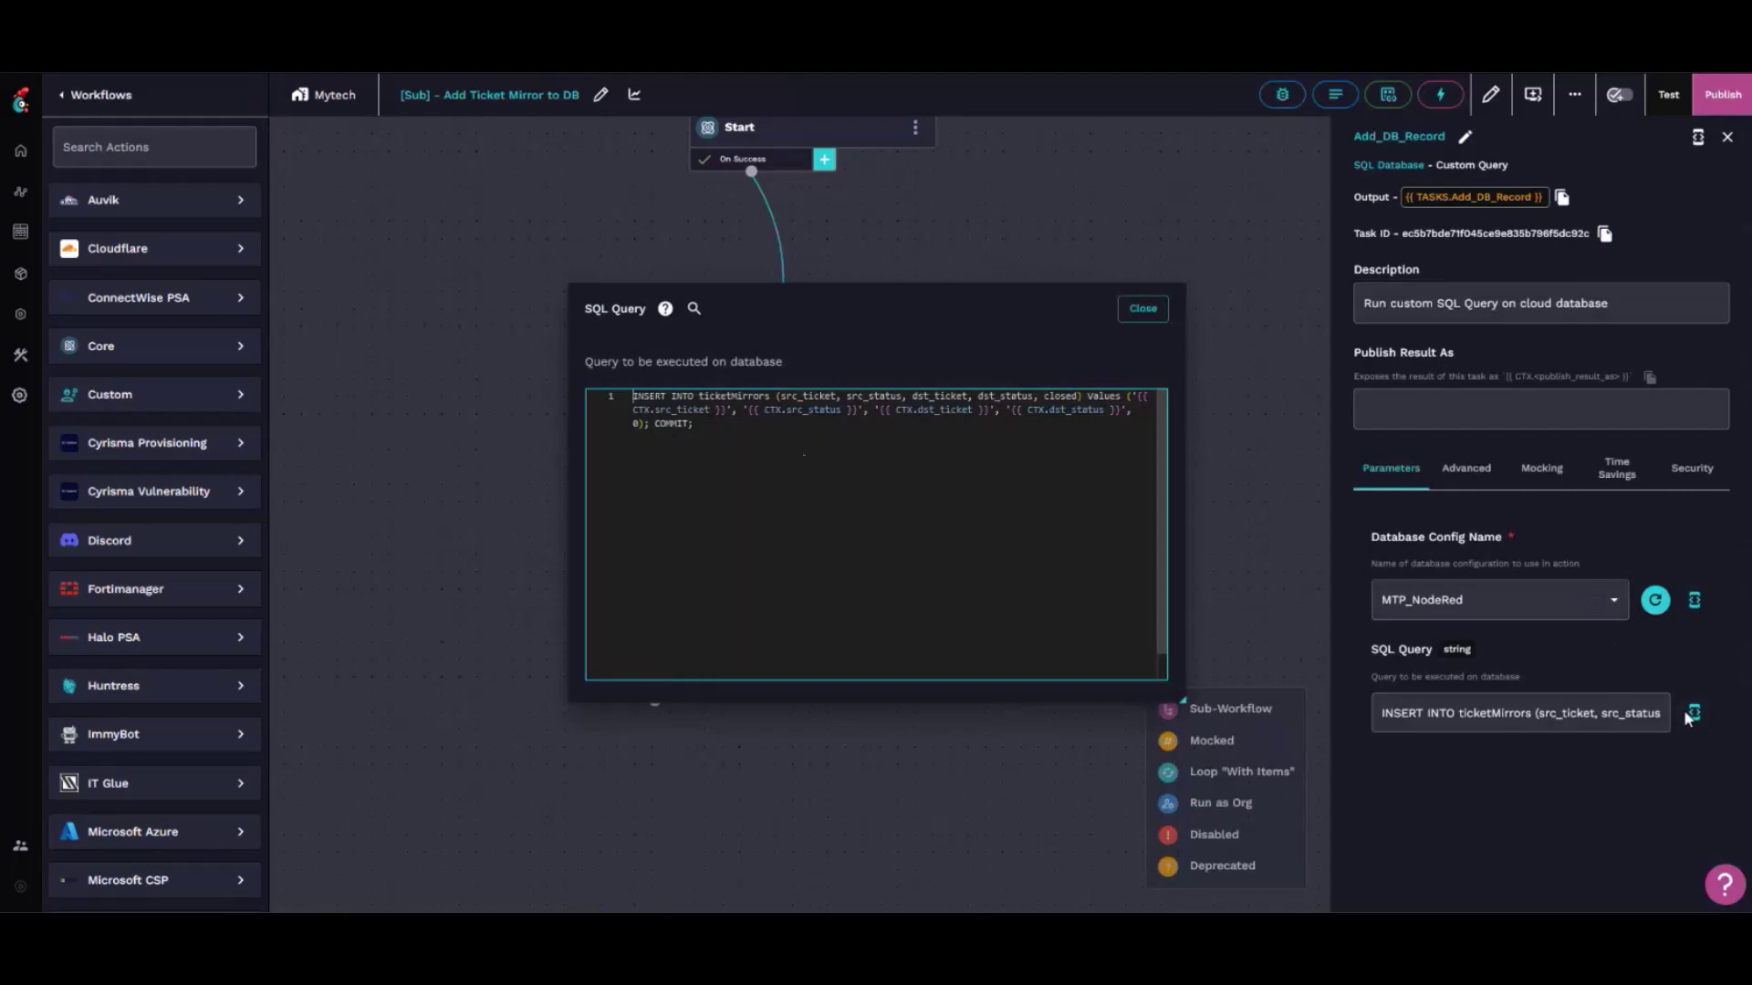